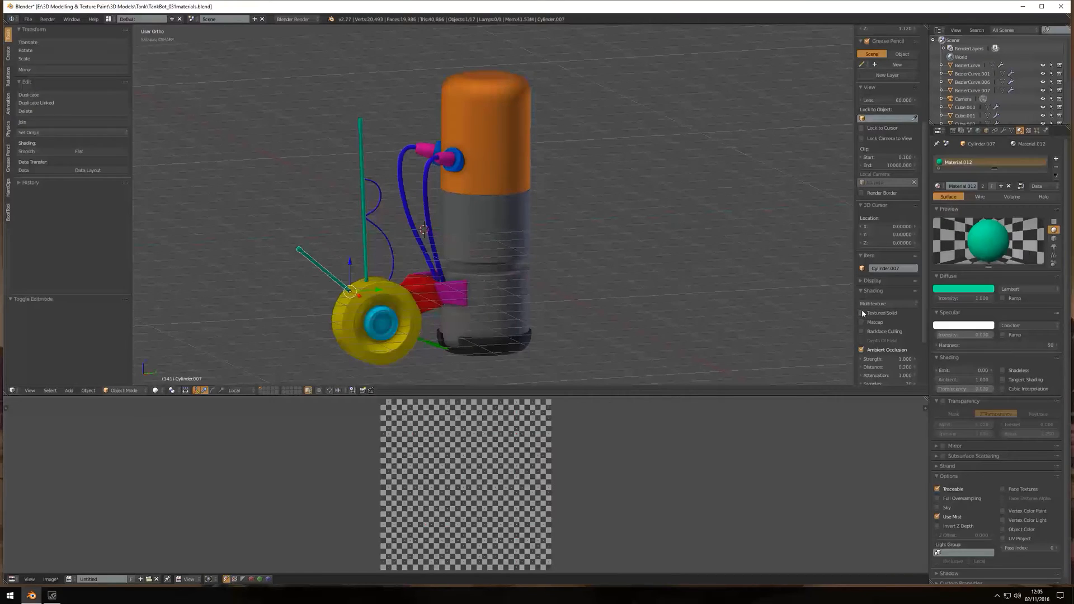
Step: Enable textured solid shading and check the UV layout of the tank's upper cylinder in edit mode
click(863, 313)
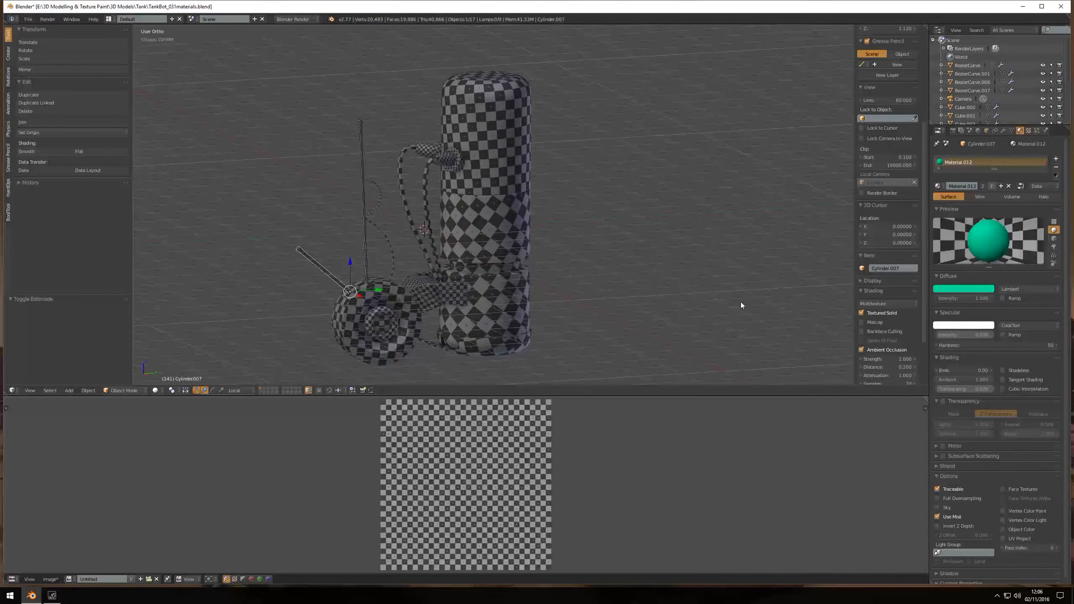
right_click(507, 166)
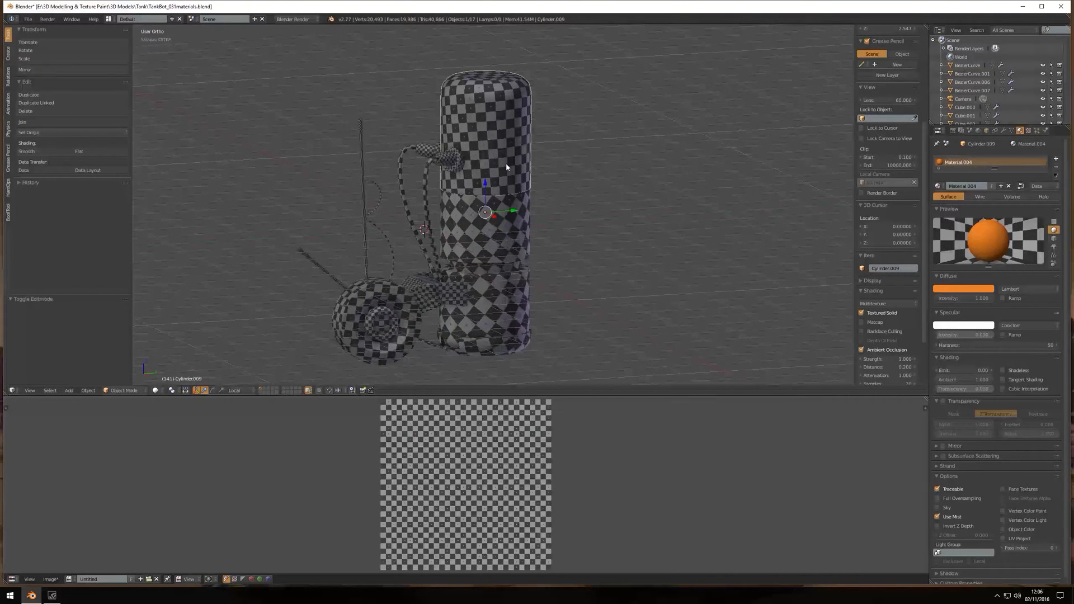
key(Tab)
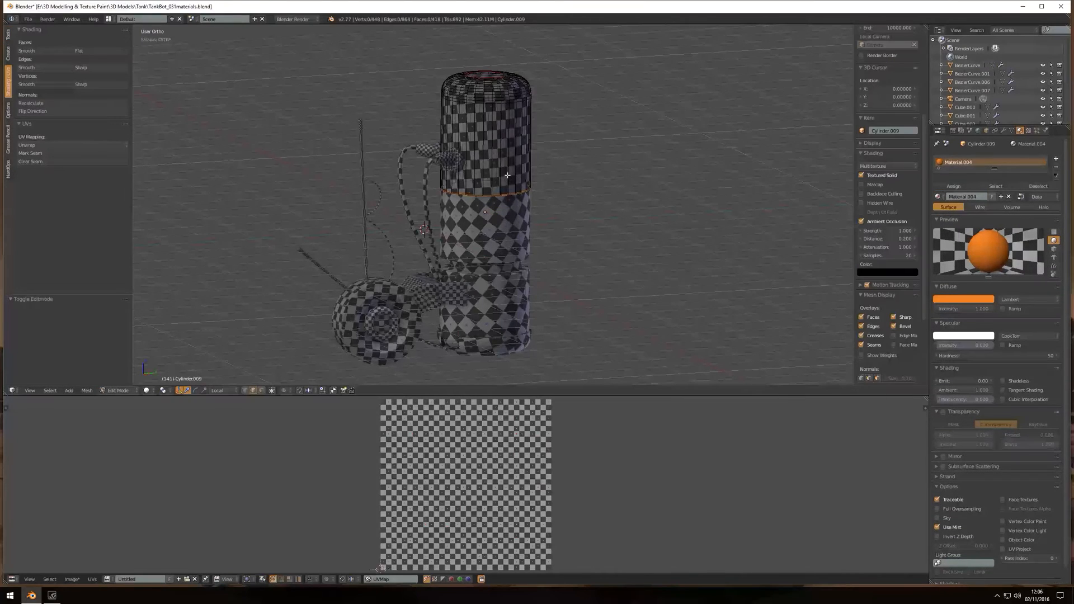
key(a)
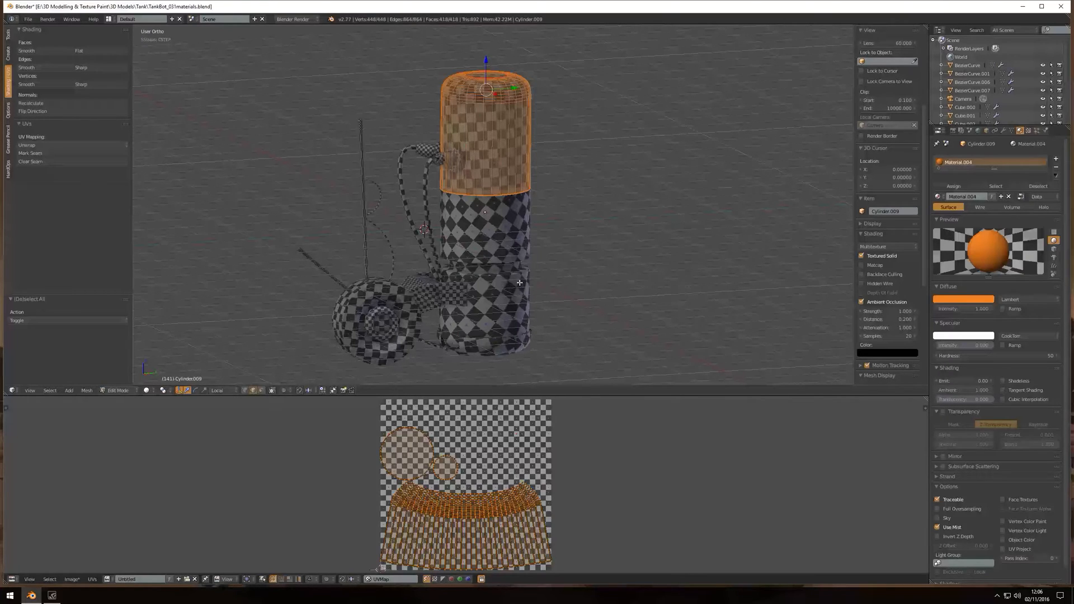
key(a)
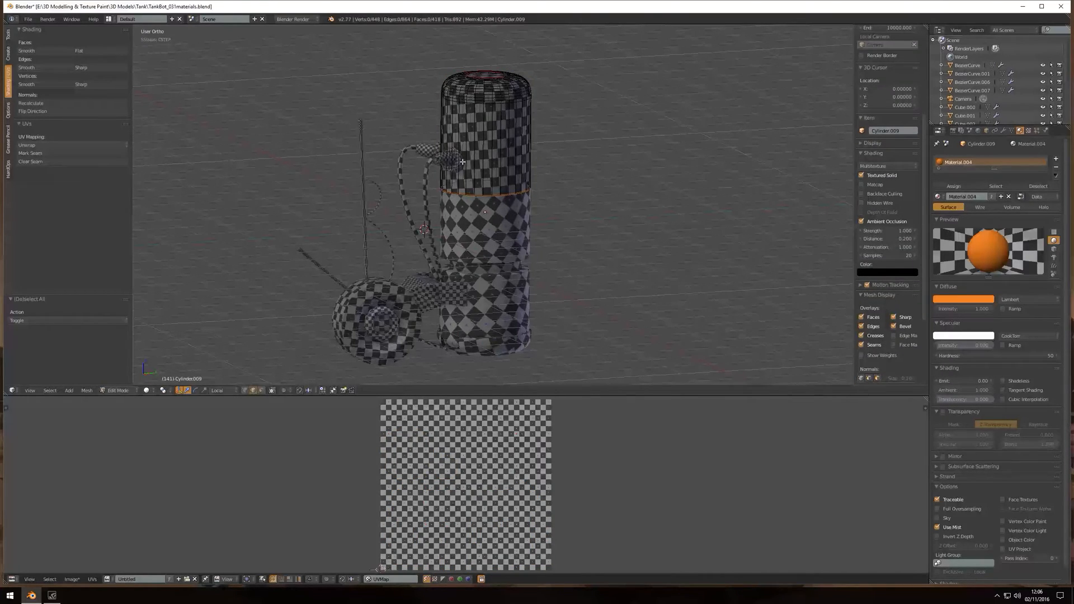
Step: Save the file under the new name TankBot_031materials_uvunWRAPPED_ELEMNTS.blend in the Tank folder
click(28, 19)
click(42, 91)
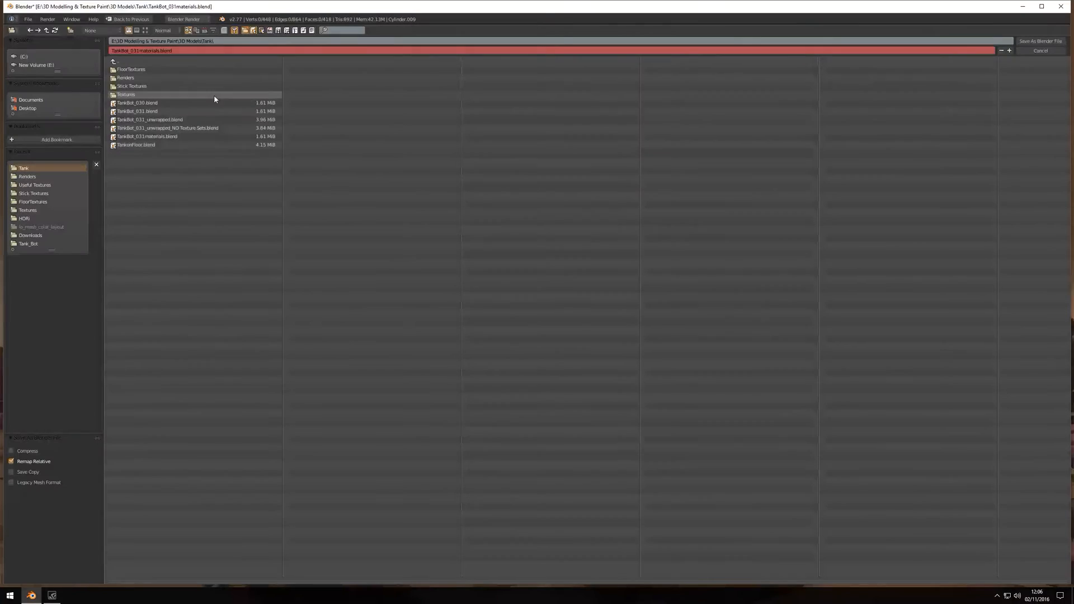
click(151, 51)
click(159, 51)
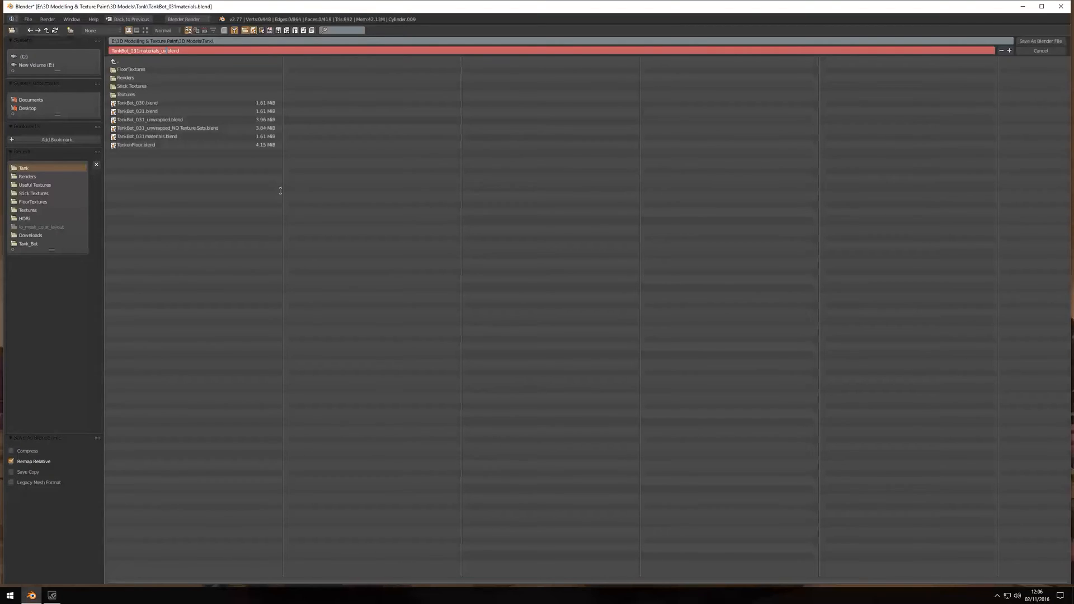
text(_uvunWRAPP)
text(ED_ELEMN)
text(TS)
key(Return)
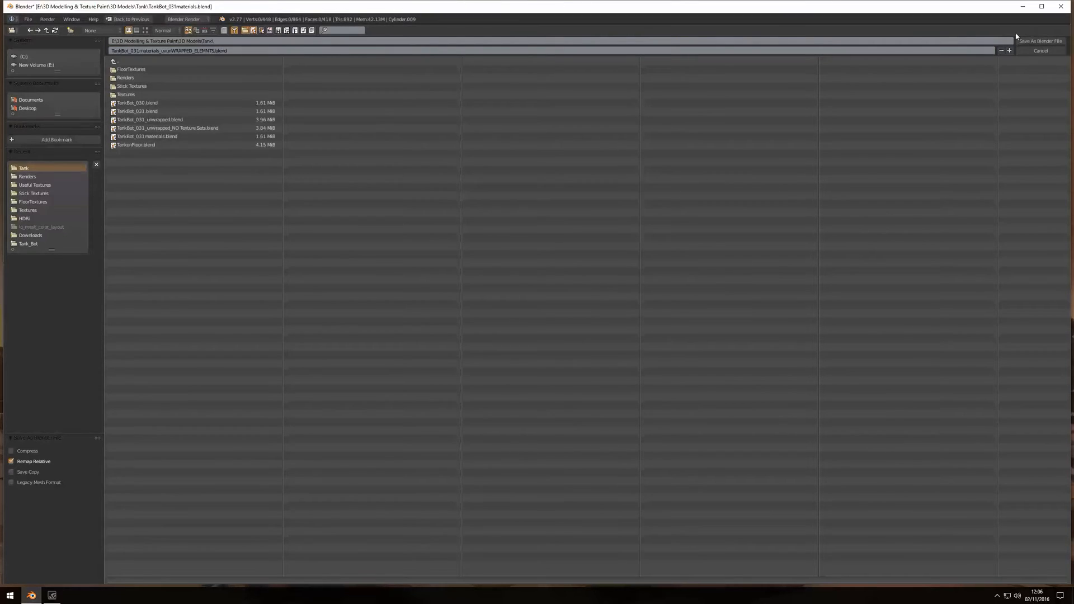
click(1041, 41)
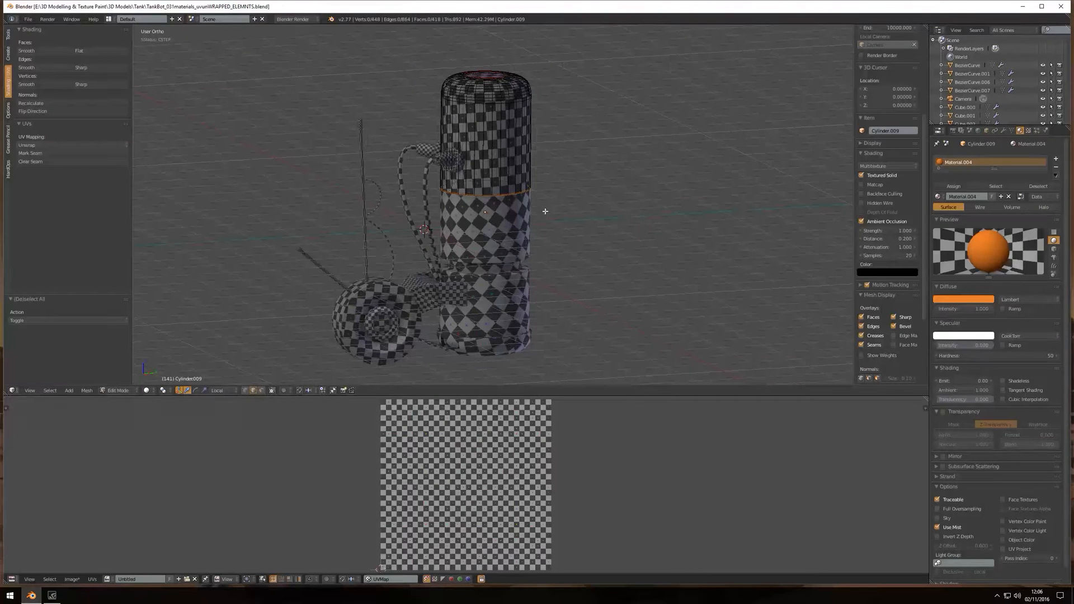
Step: Join all tank parts except the camera into the upper cylinder object and compare its material colours with the checker texture
key(Tab)
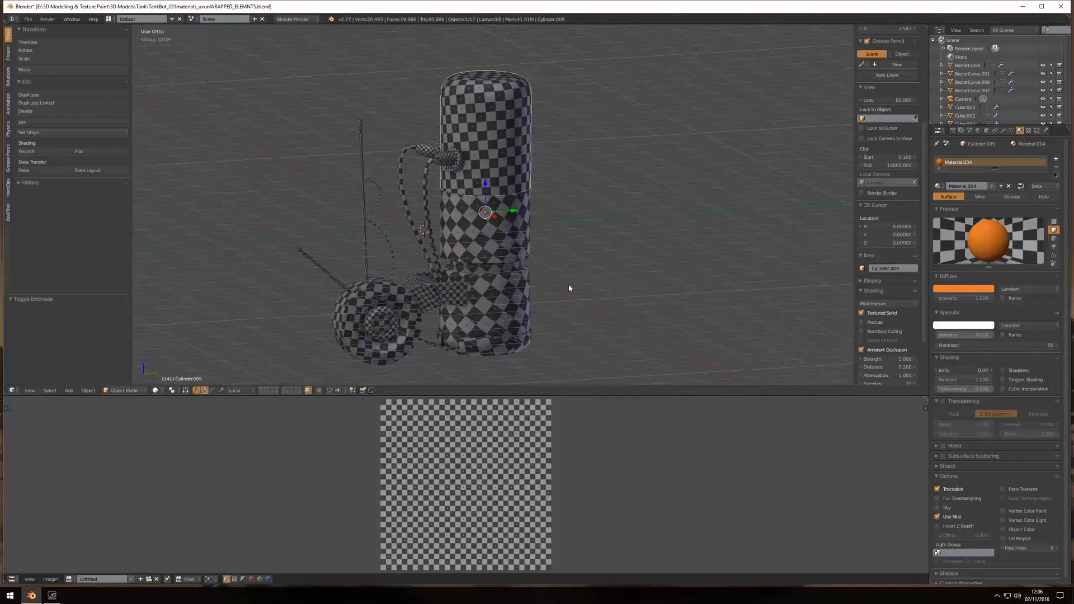
scroll(550, 261, down, 4)
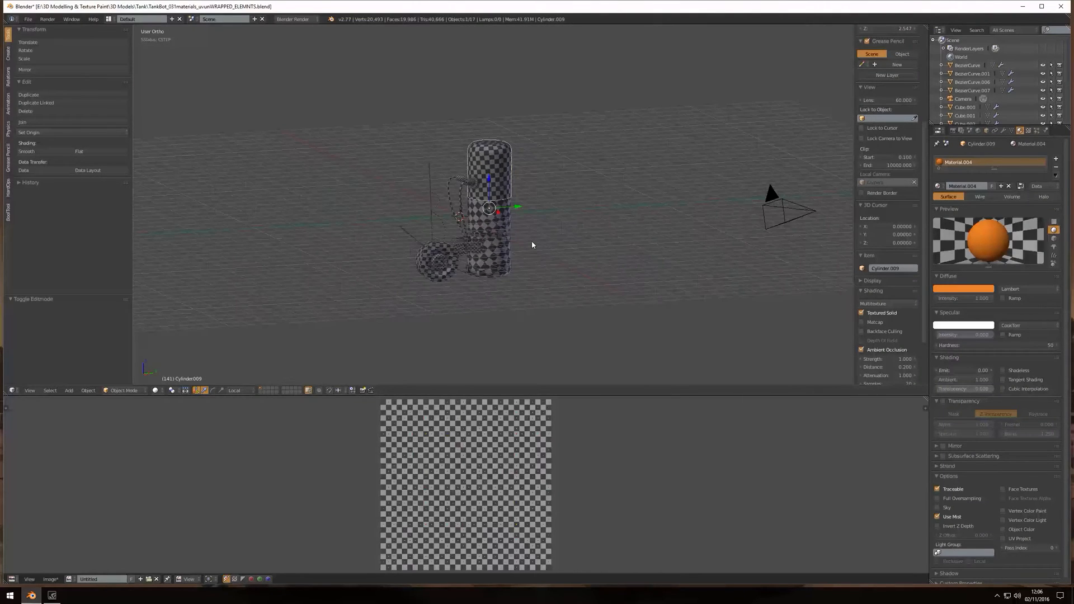
key(b)
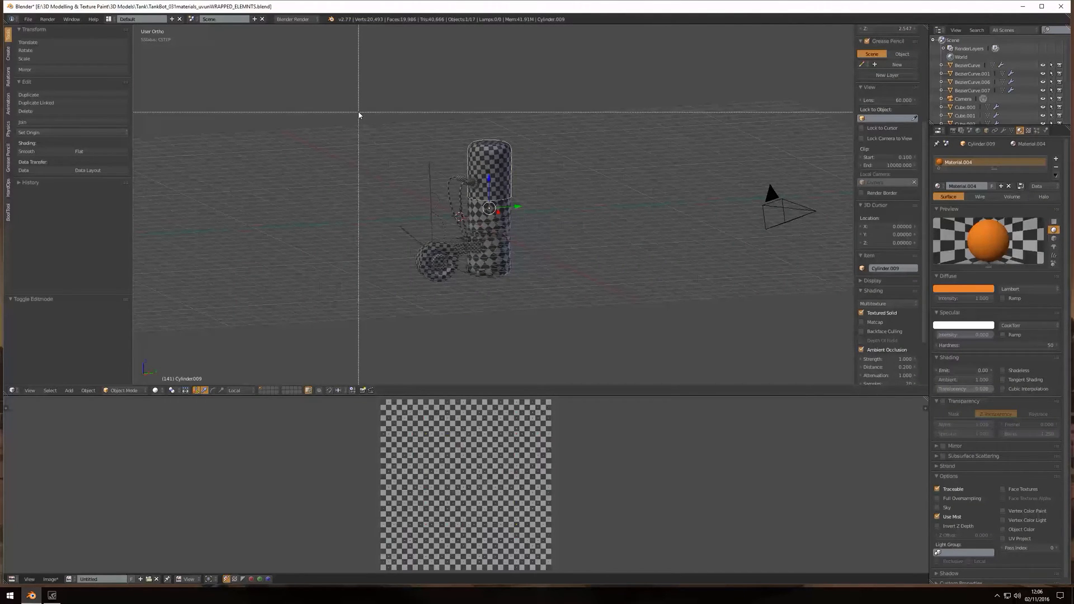
drag(367, 86, 525, 262)
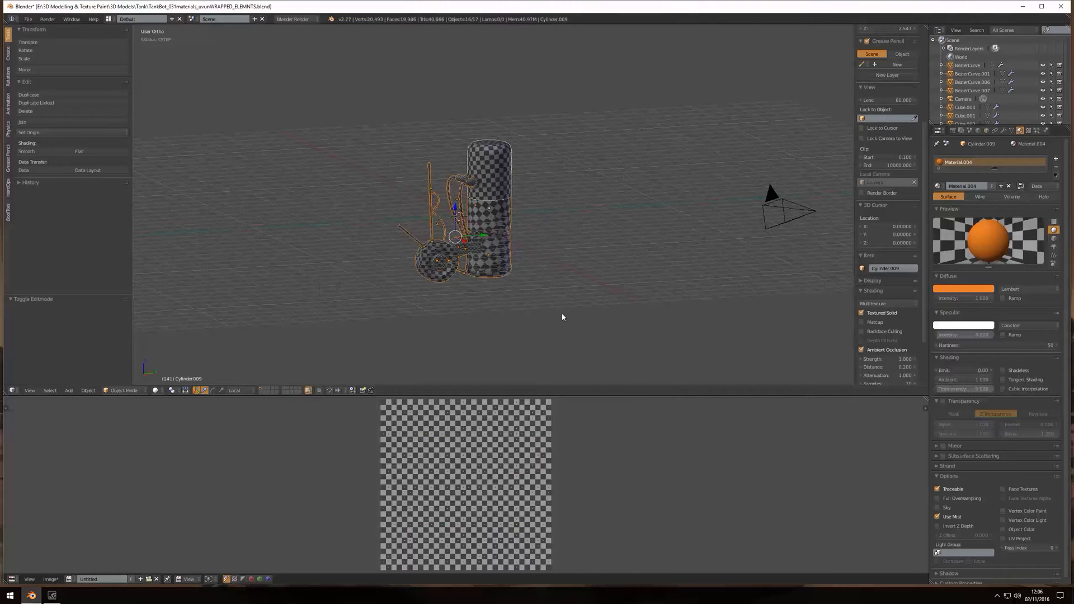
middle_drag(558, 268, 611, 249)
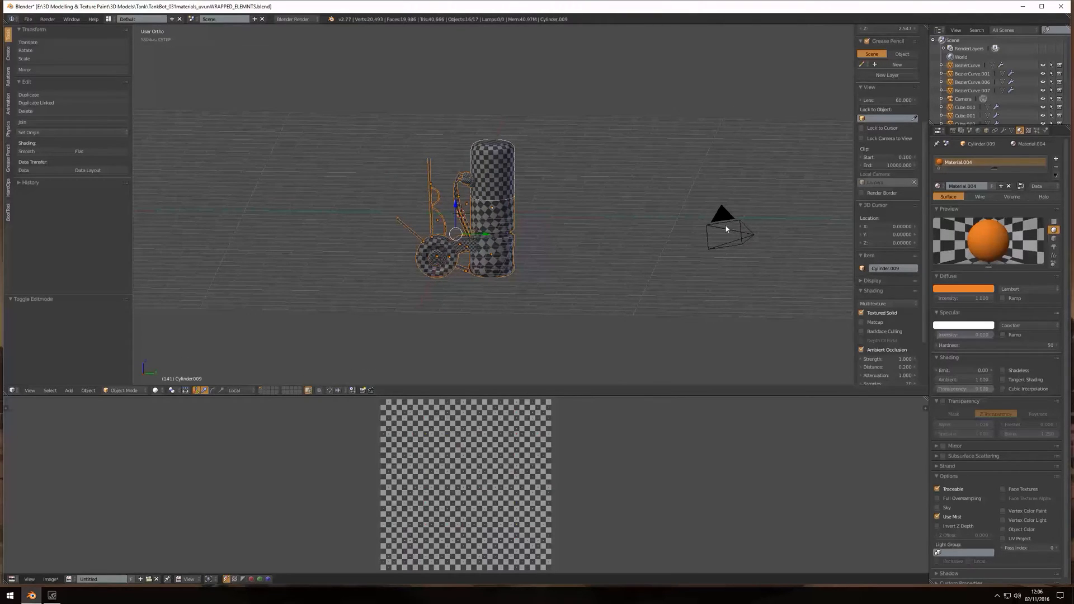
scroll(607, 227, down, 5)
scroll(606, 227, up, 7)
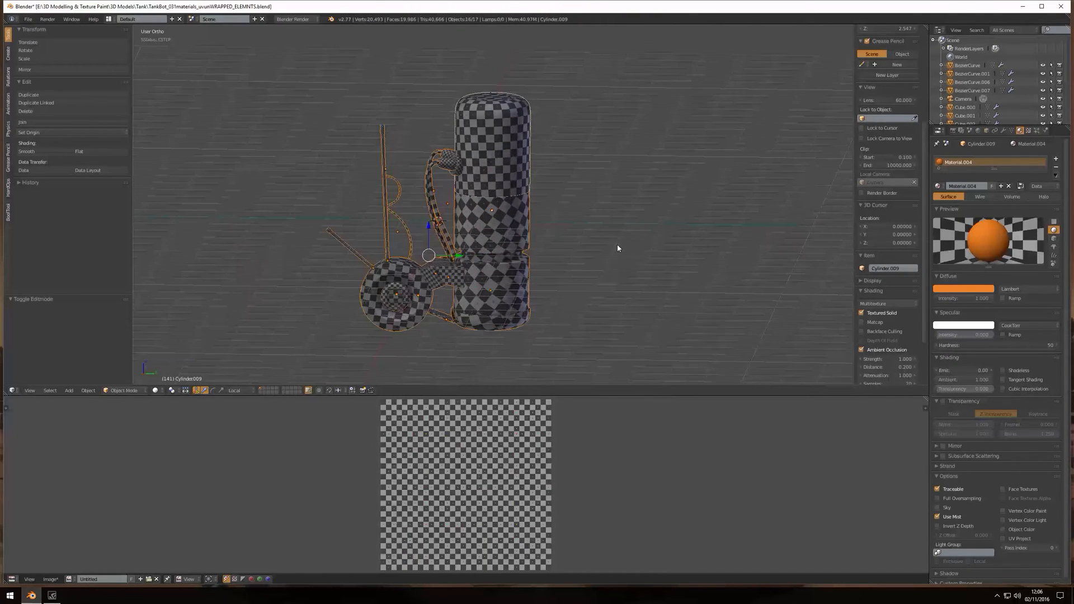
mouse_move(618, 248)
middle_down()
mouse_move(600, 255)
mouse_move(600, 242)
middle_up()
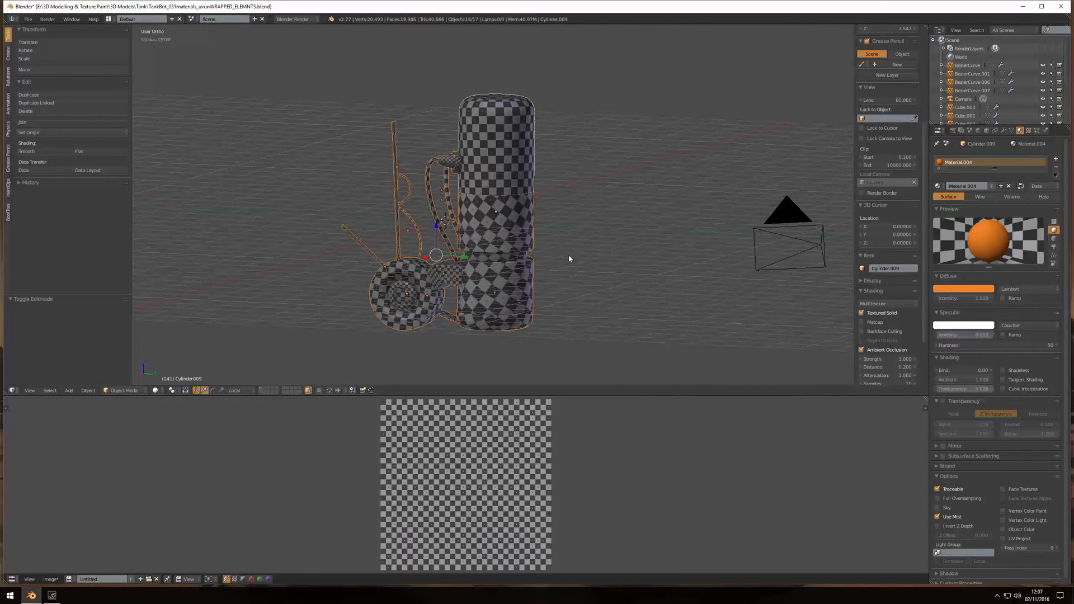
key(ctrl+j)
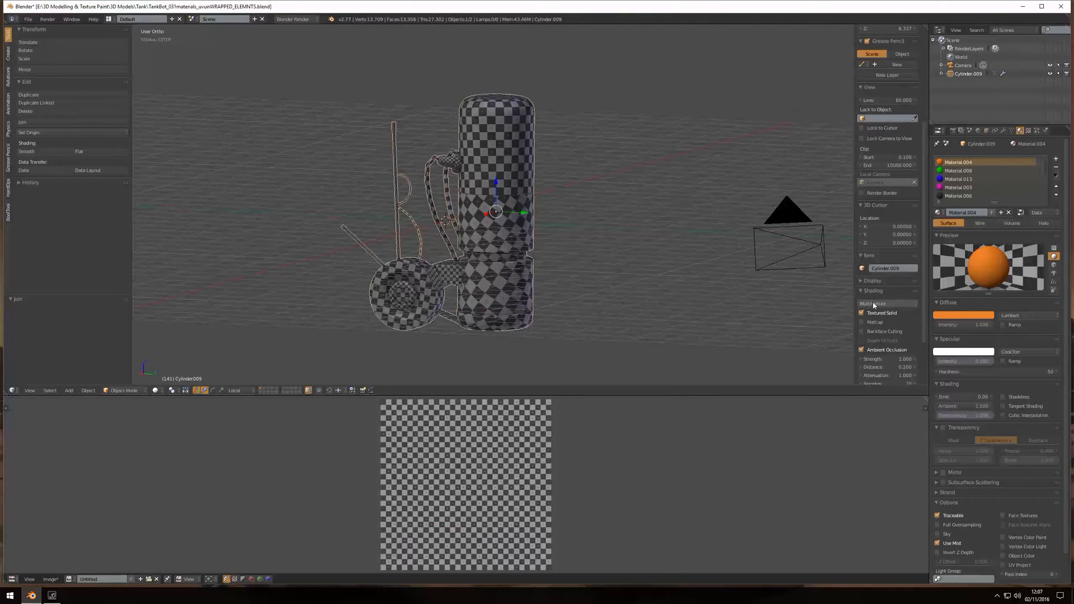
click(862, 313)
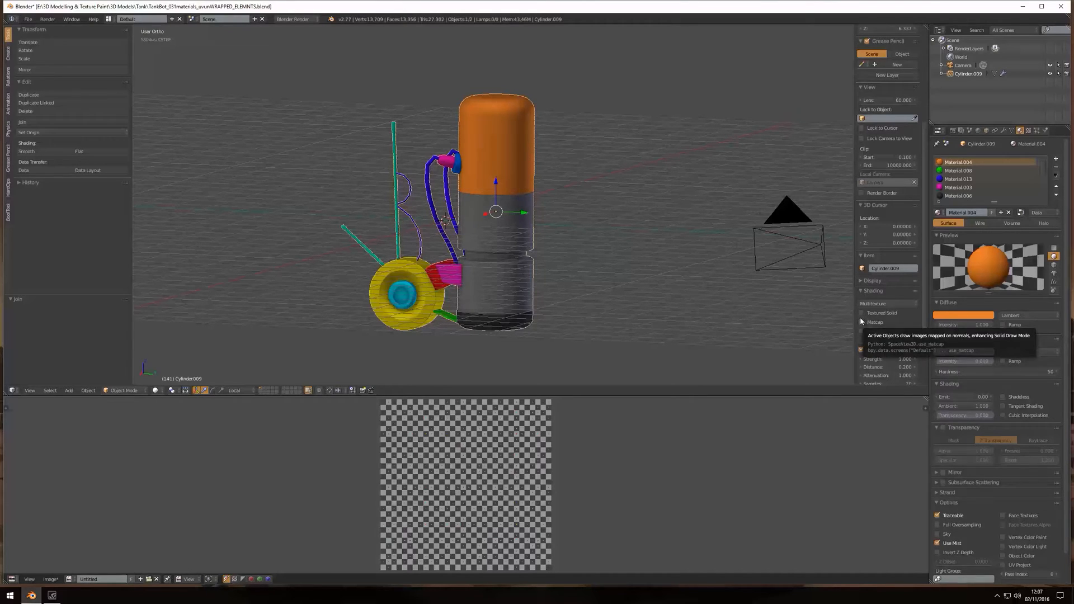
click(861, 314)
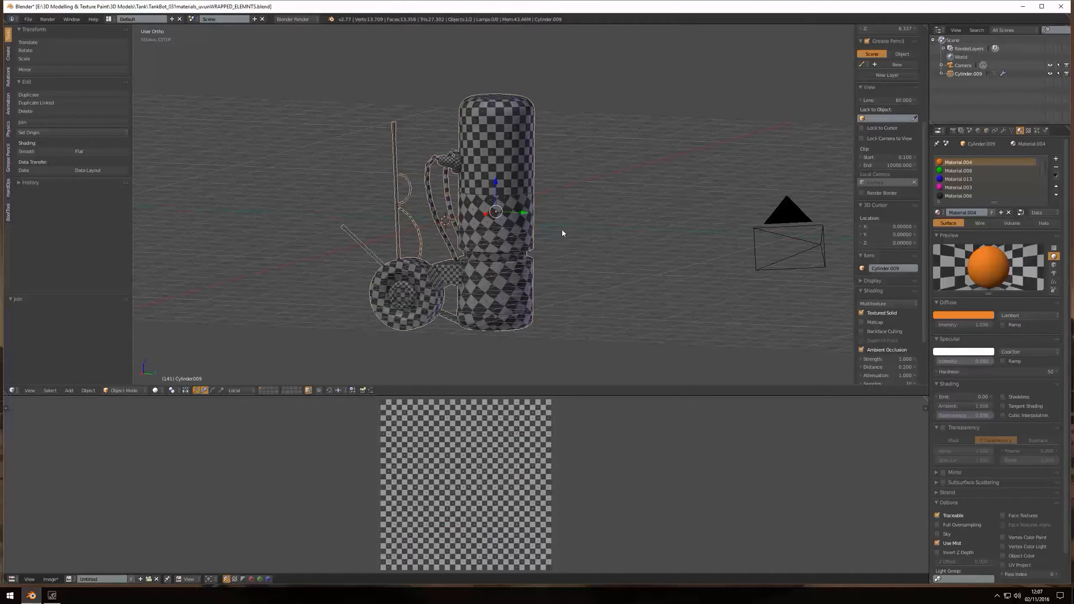
Step: Unwrap the whole joined mesh with the standard Unwrap method and pack the resulting UV islands
key(Tab)
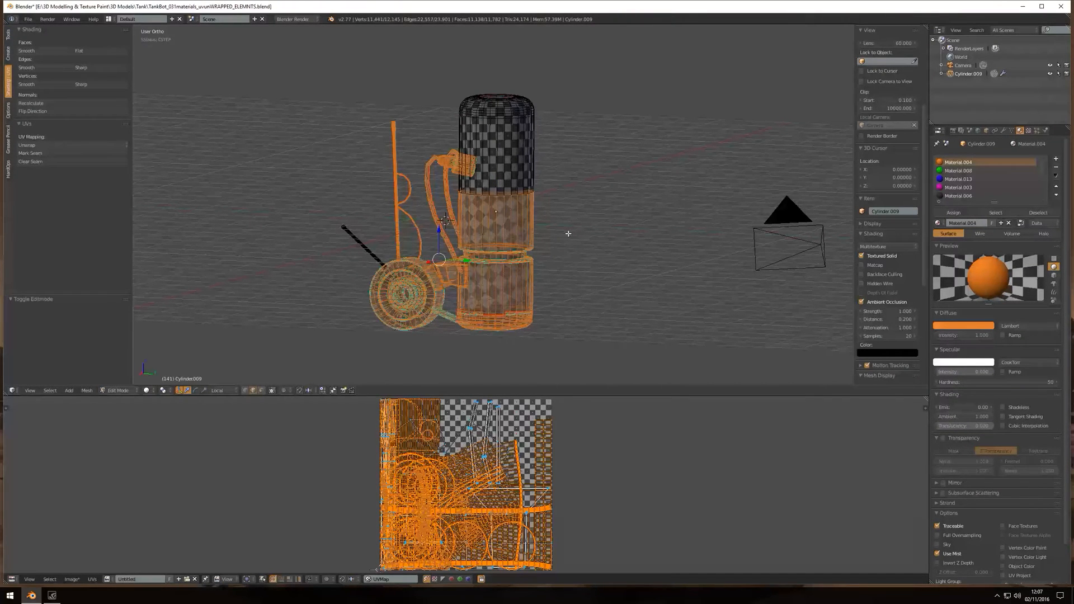
key(a)
key(a)
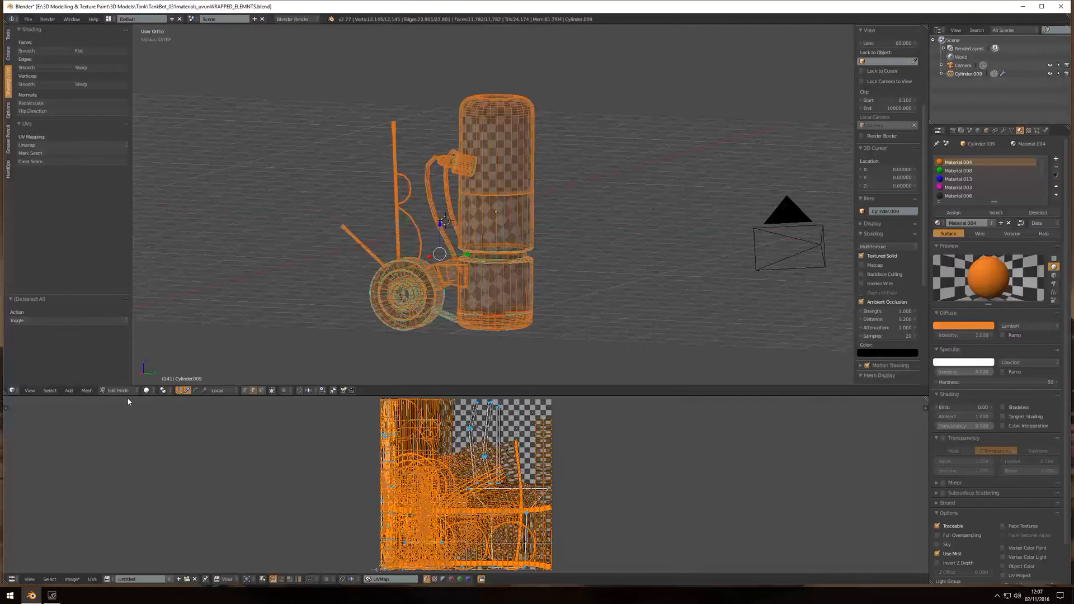
key(u)
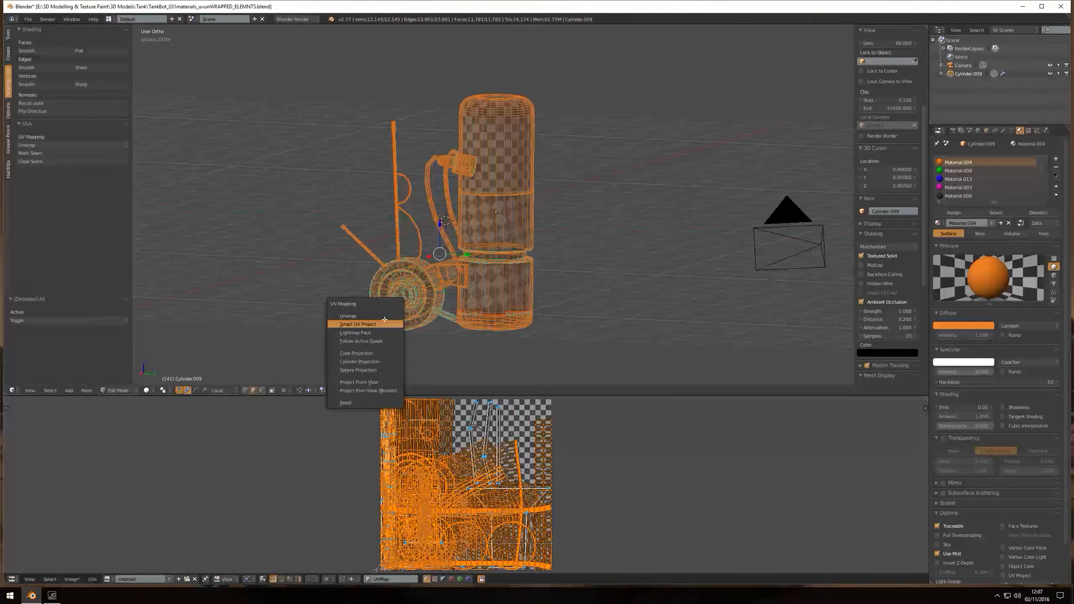
click(390, 316)
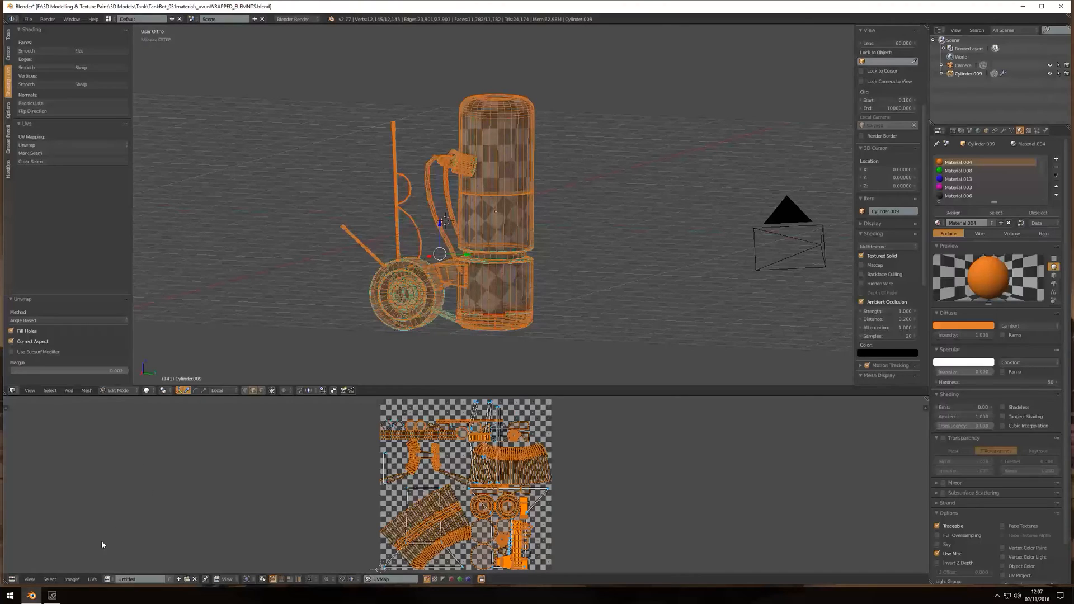
click(91, 579)
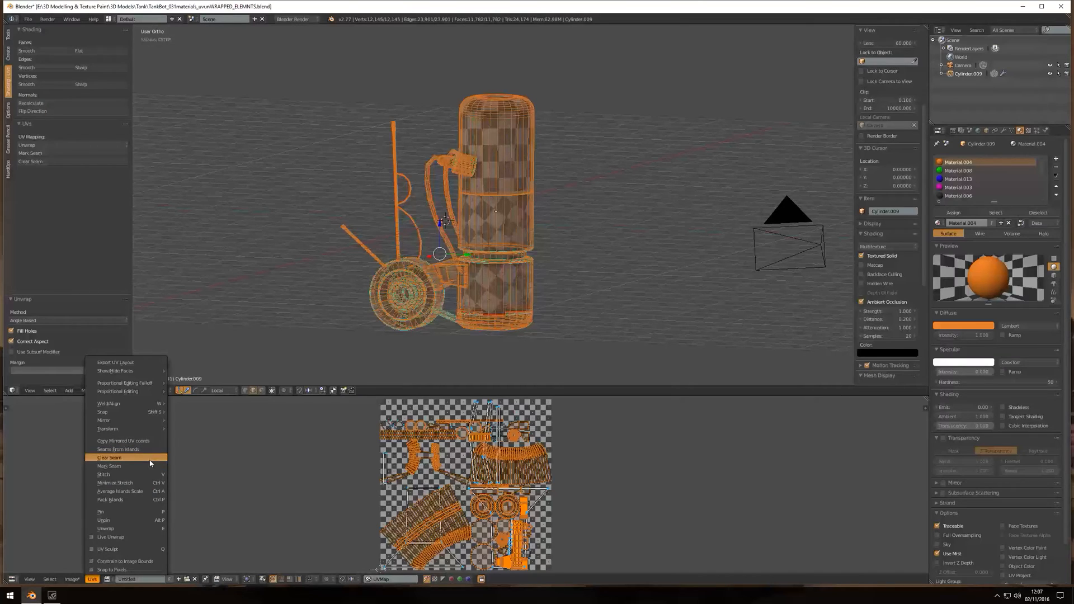
click(131, 501)
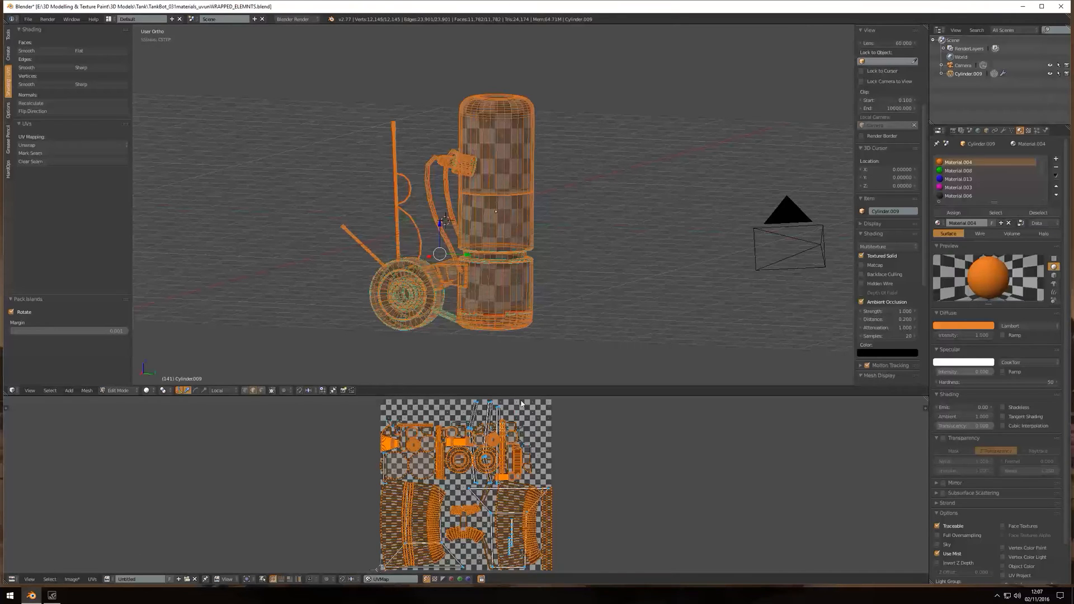
Step: Select every UV island of the joined mesh, including the unselected ones, and repeat Pack Islands
scroll(472, 419, down, 3)
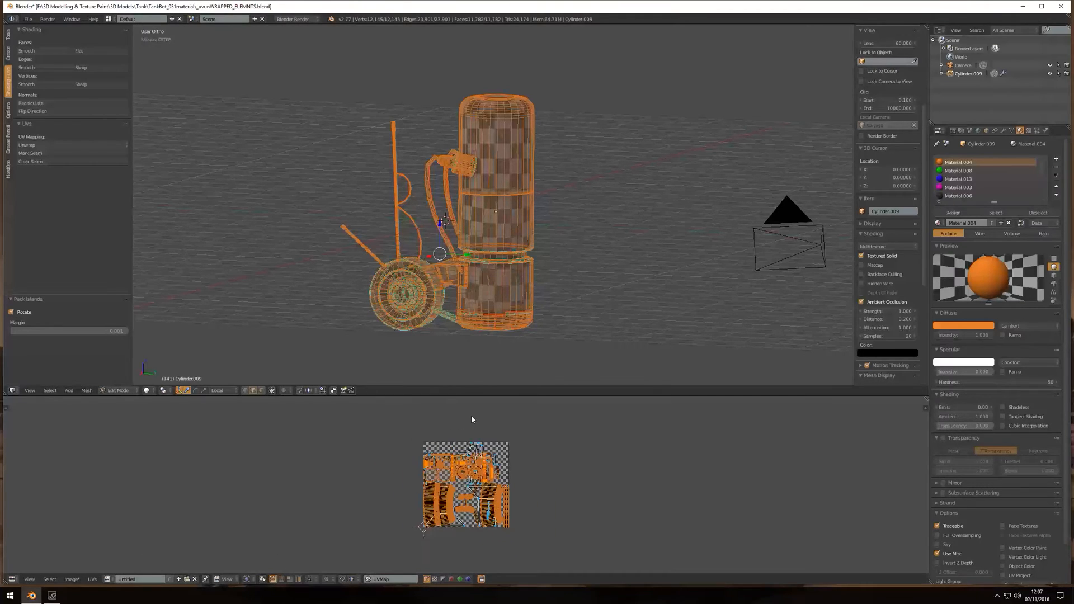
scroll(471, 419, up, 8)
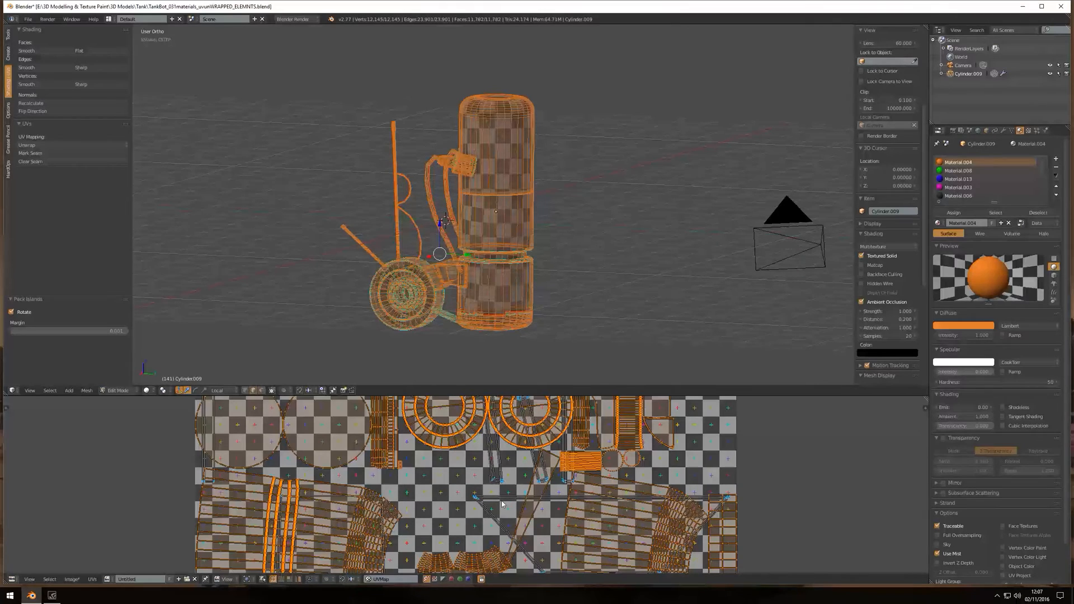
key(a)
key(a)
scroll(500, 502, down, 2)
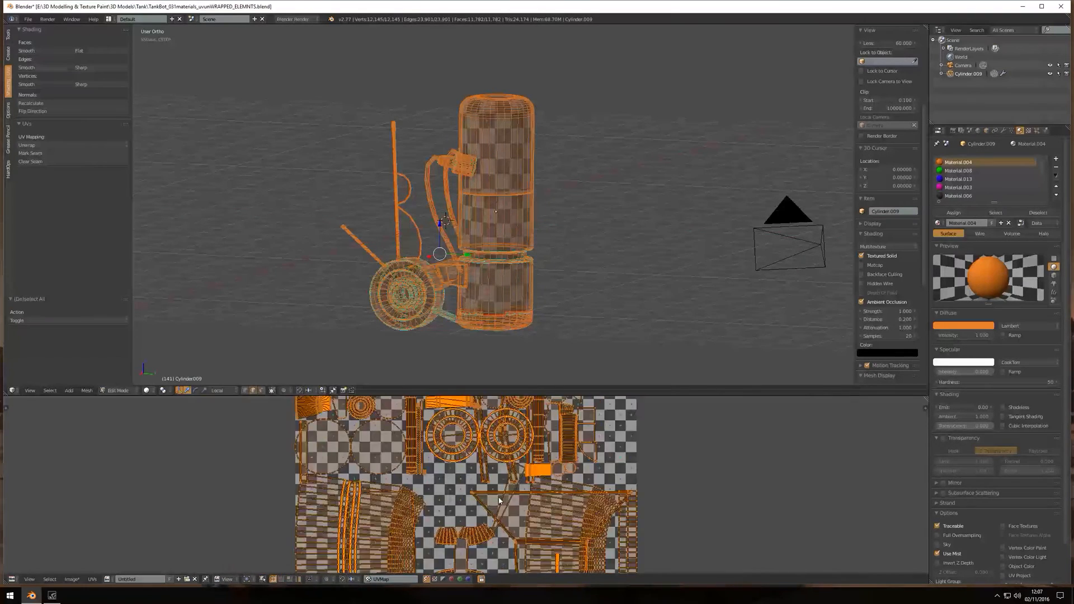
scroll(500, 500, down, 4)
click(91, 579)
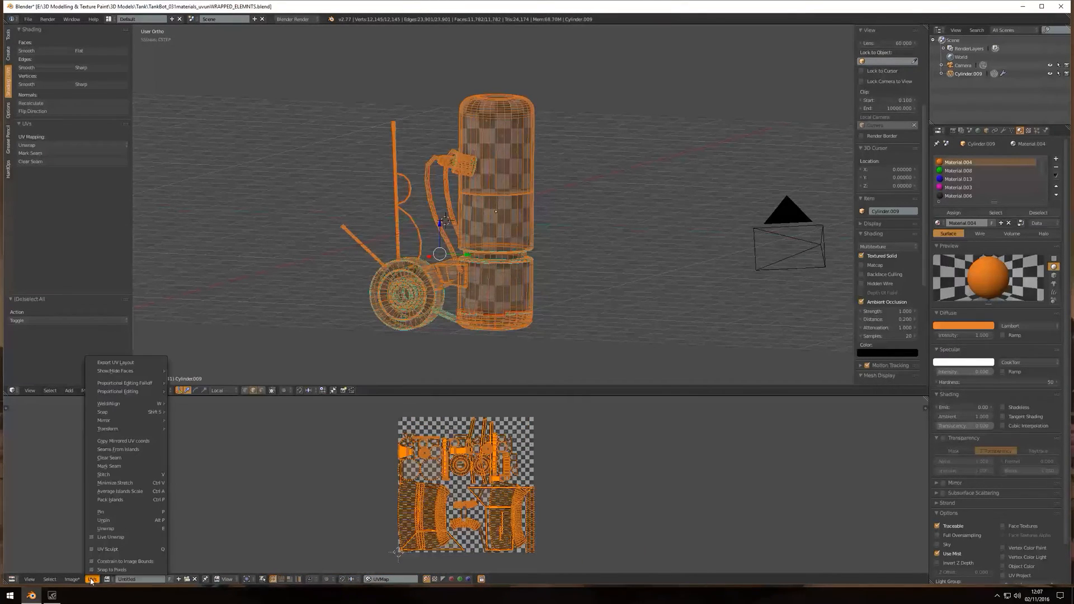
click(127, 501)
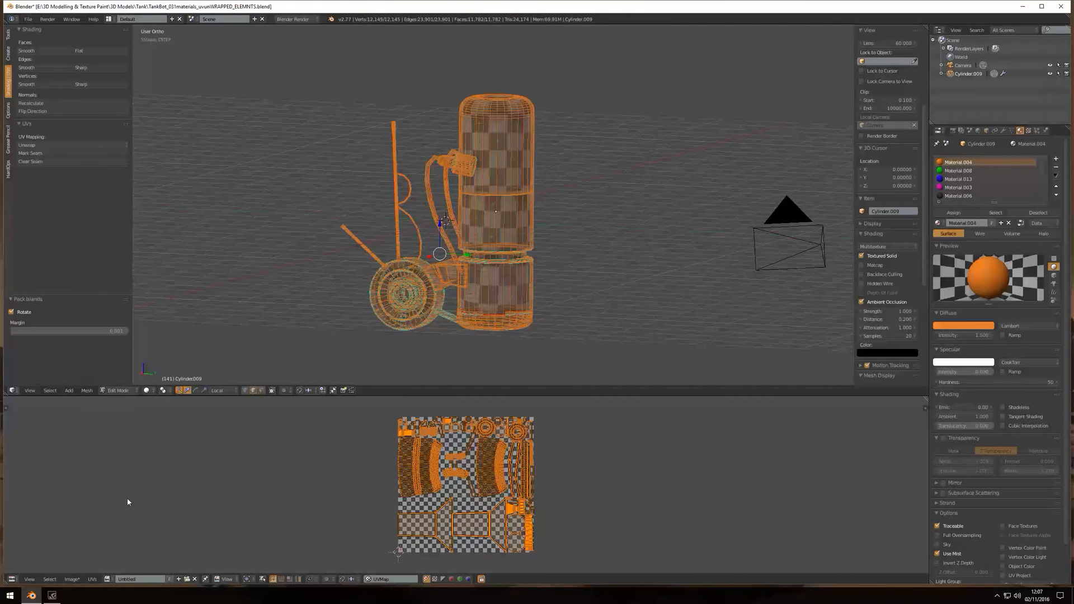
Step: Average the scale of all UV islands and check the checker pattern on the model in object mode
scroll(519, 473, down, 2)
scroll(520, 476, up, 4)
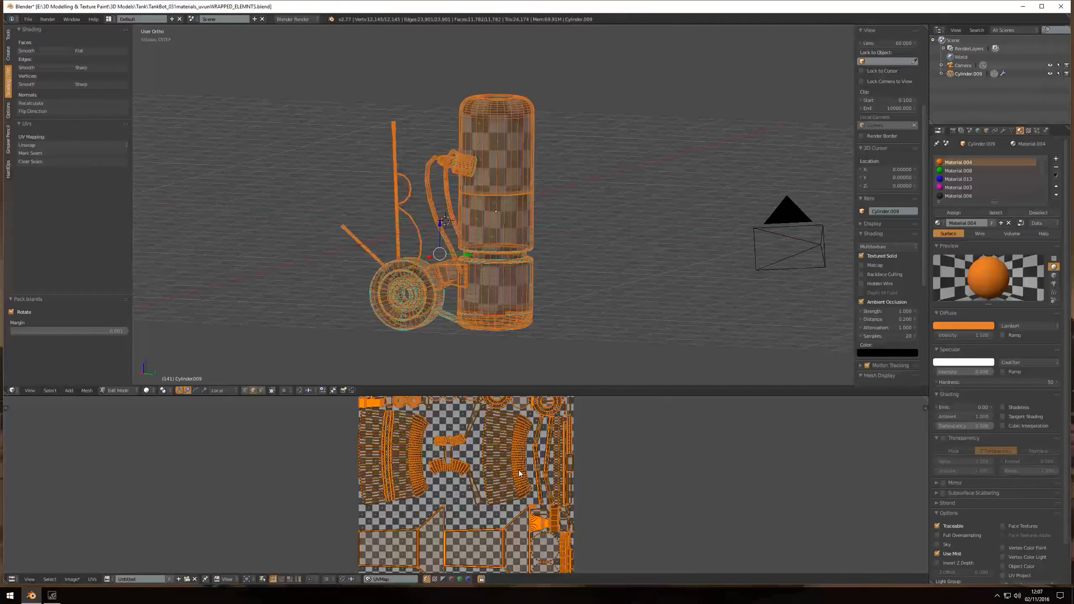
scroll(523, 492, down, 2)
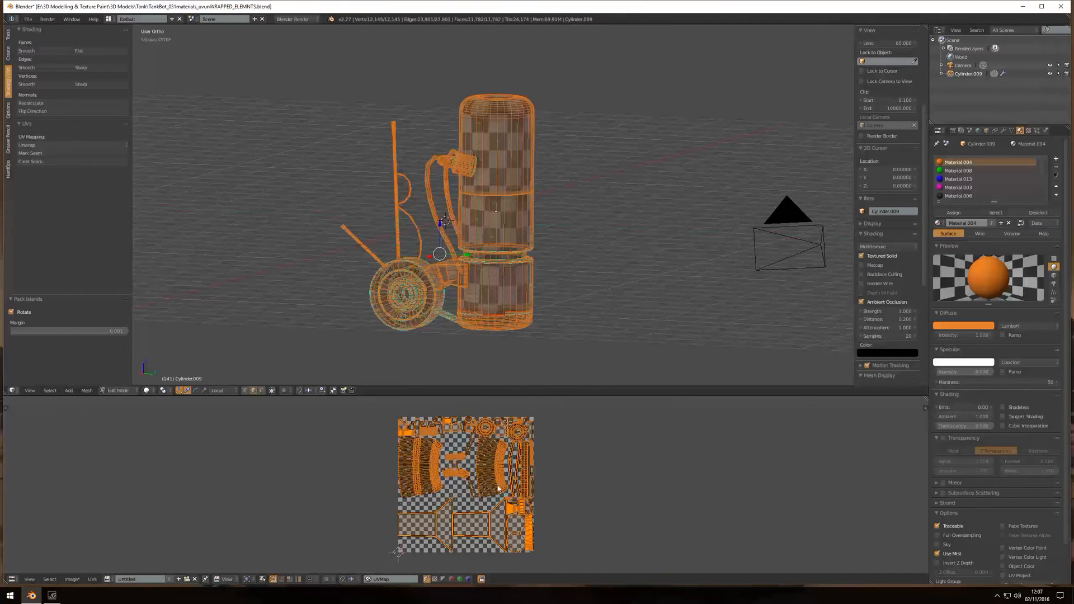
click(93, 580)
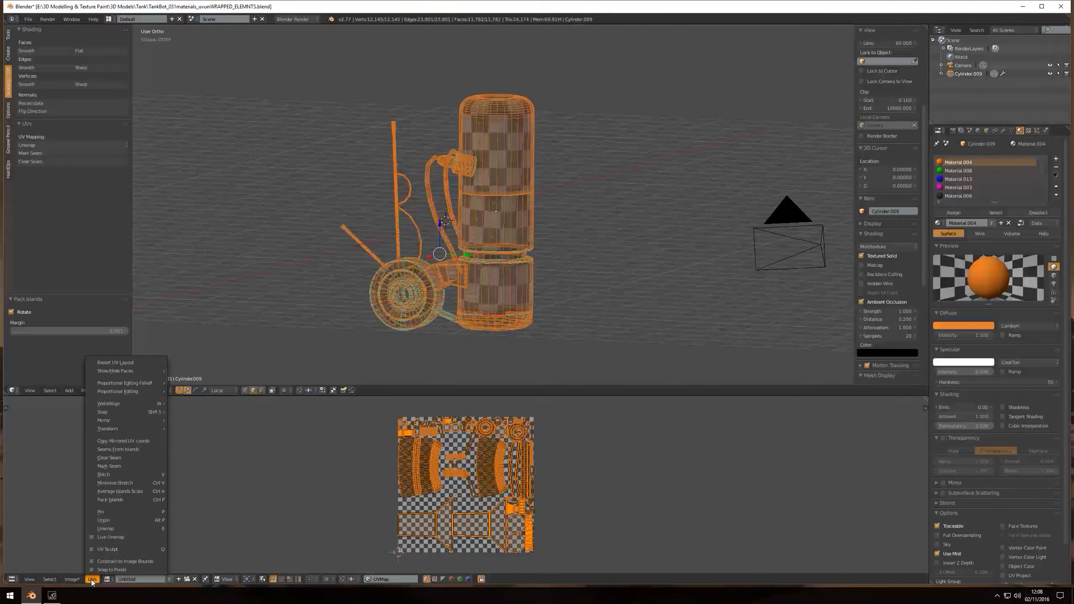
click(147, 492)
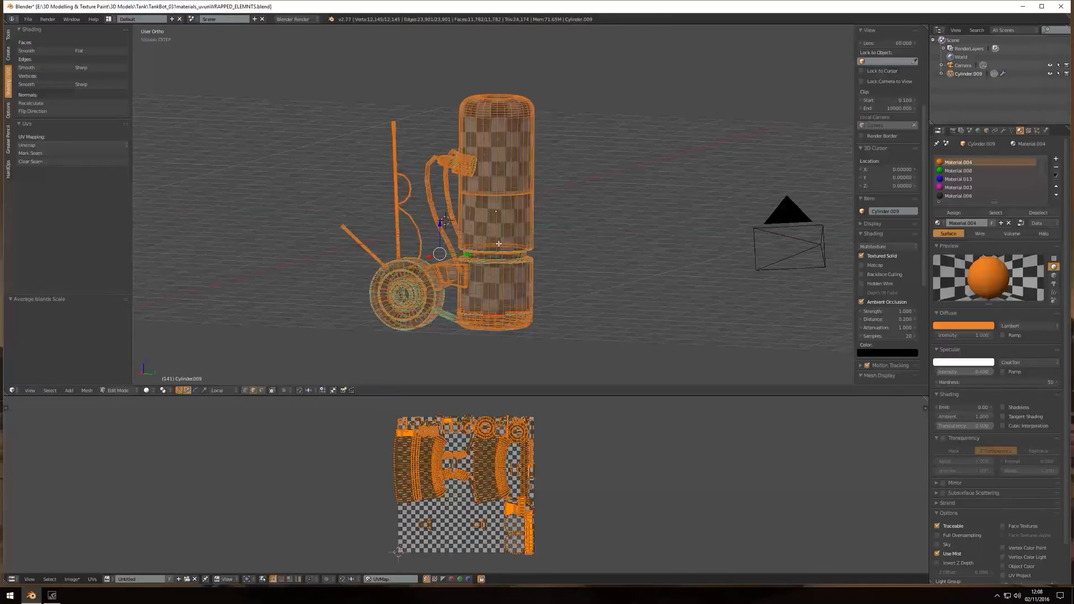
key(Tab)
middle_drag(499, 246, 540, 247)
key(Tab)
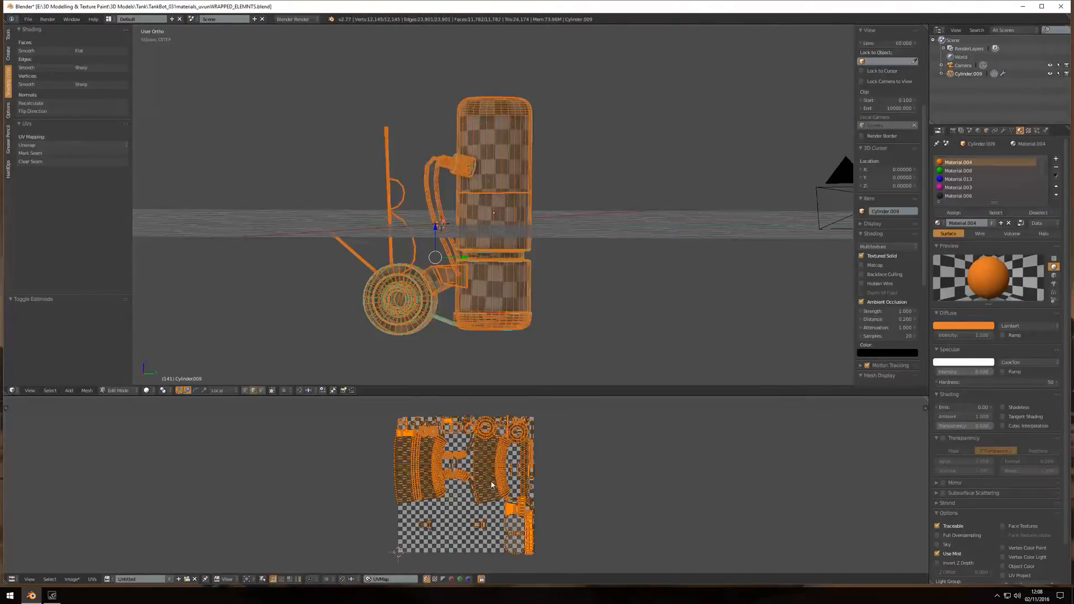
Step: Pack the evenly scaled UV islands of the joined mesh again with Pack Islands
scroll(496, 480, up, 6)
scroll(471, 461, down, 3)
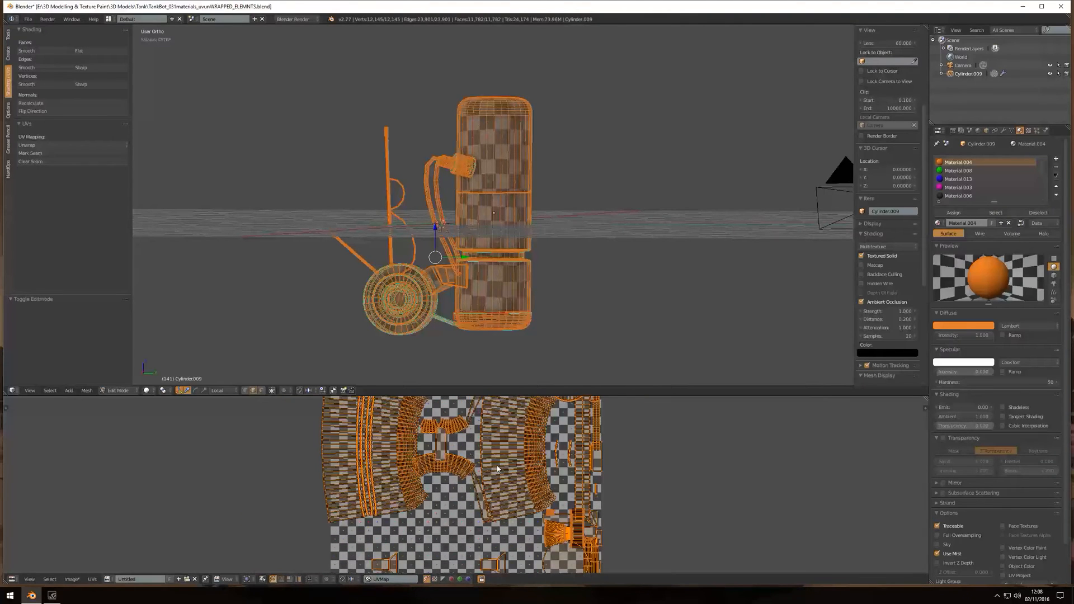
scroll(473, 460, down, 1)
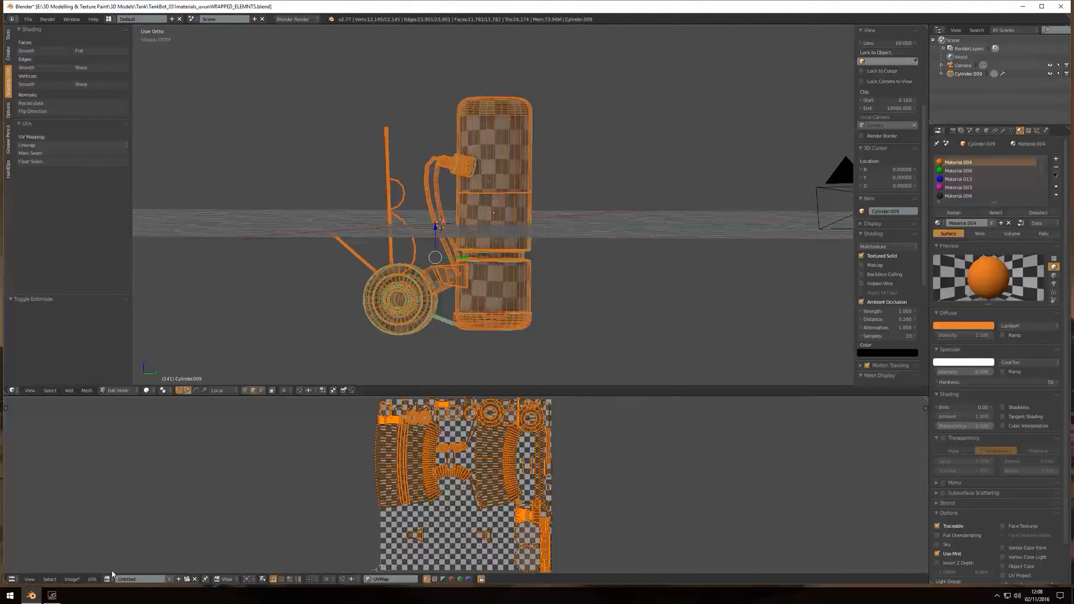
click(92, 579)
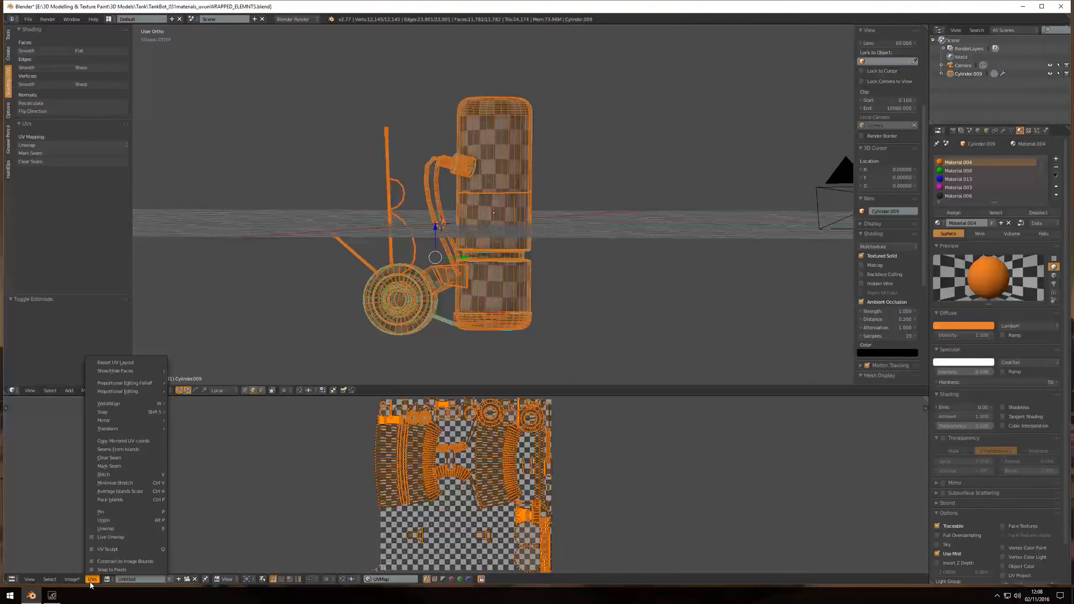
click(147, 501)
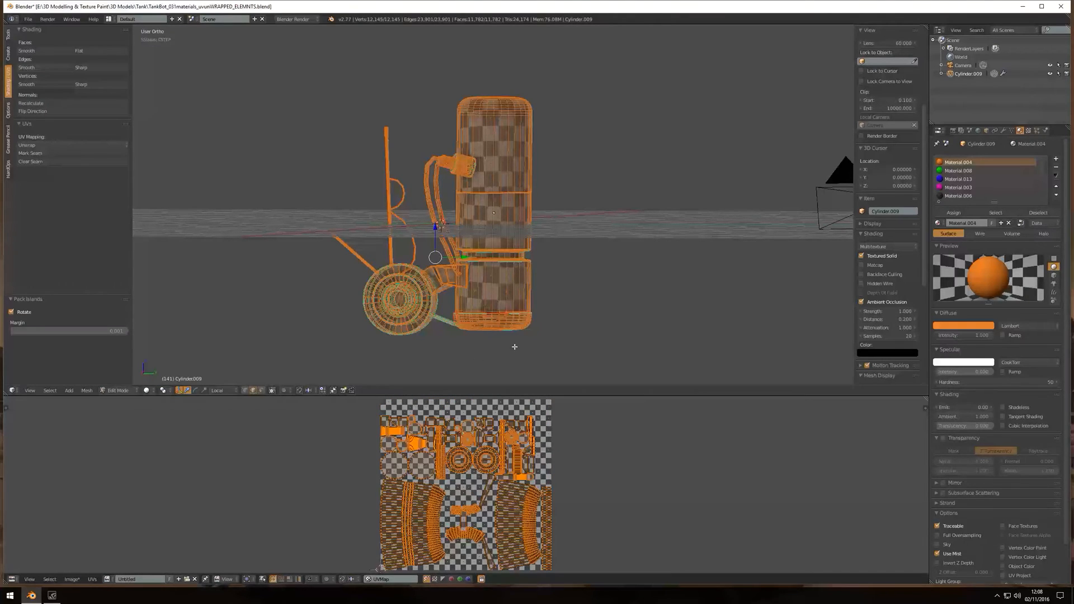
Step: Inspect the checker pattern on the packed model in object mode from several angles
key(Tab)
middle_drag(425, 302, 699, 308)
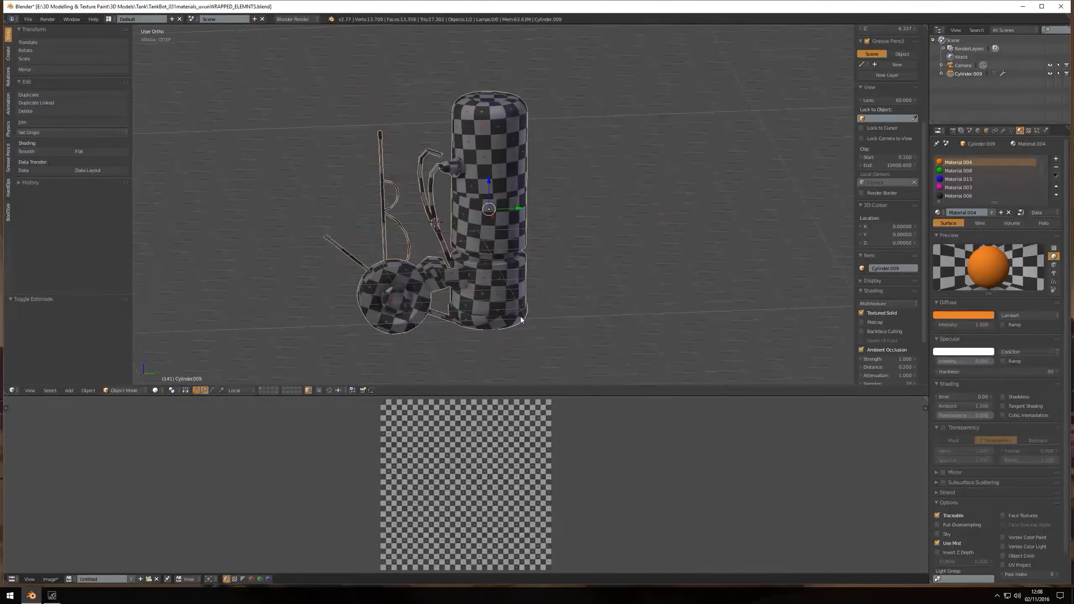
key(Tab)
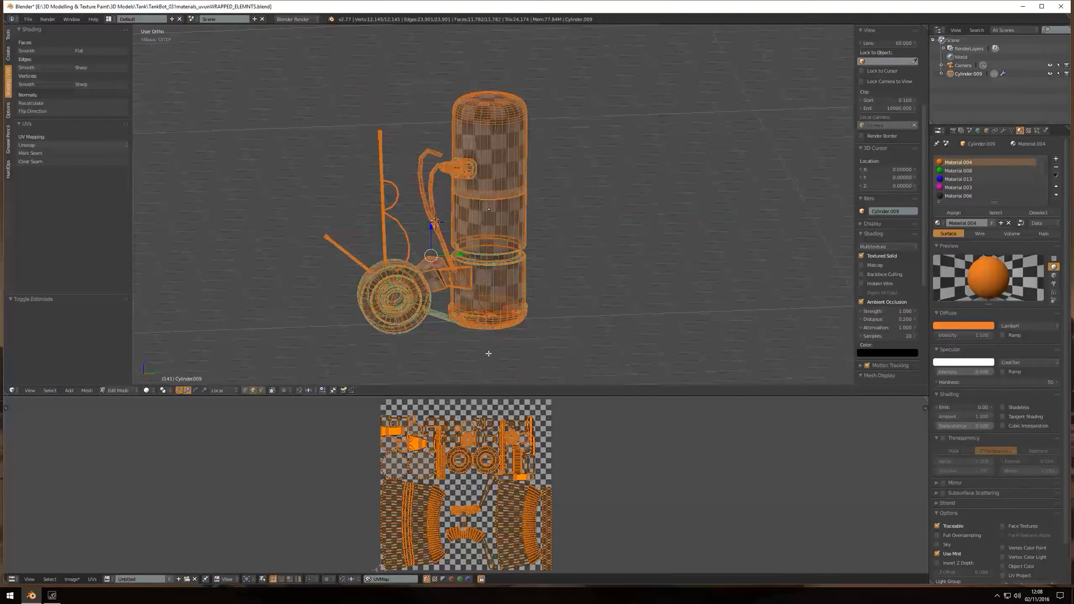
middle_drag(546, 283, 451, 192)
key(Tab)
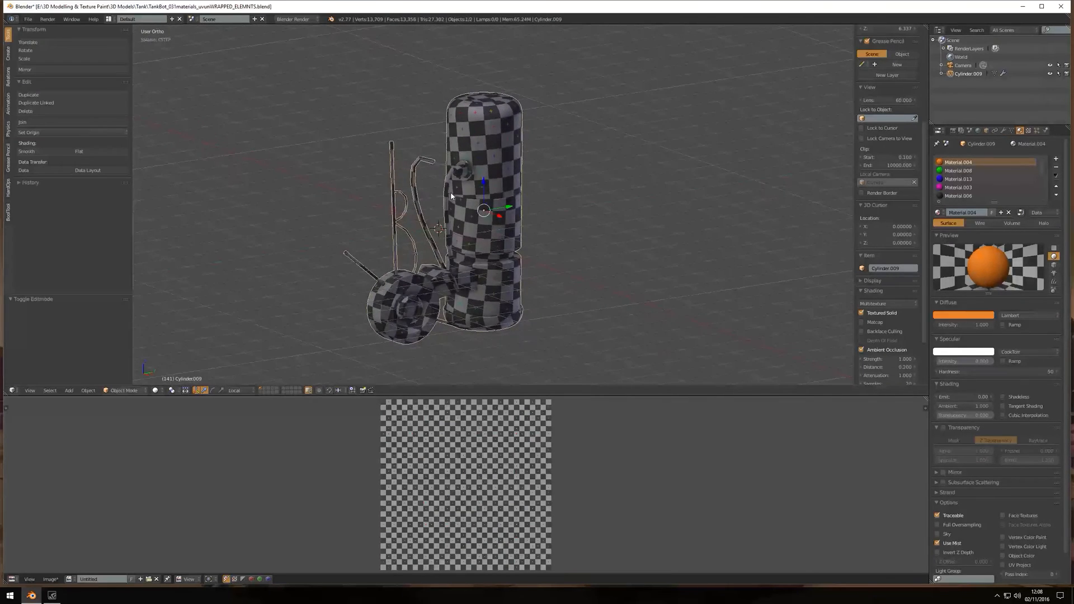
scroll(451, 193, down, 2)
scroll(451, 193, up, 4)
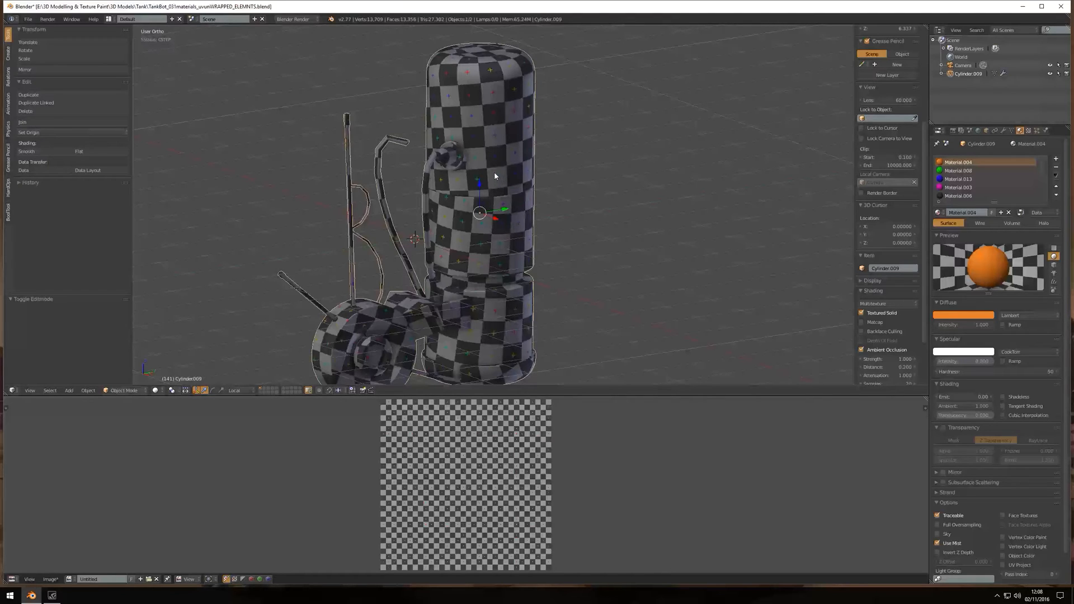
Step: Undo the edits back to the separate tank parts, and apply the Mirror and Bevel modifiers of the blue fitting Cylinder.005
key(ctrl+z)
key(ctrl+z)
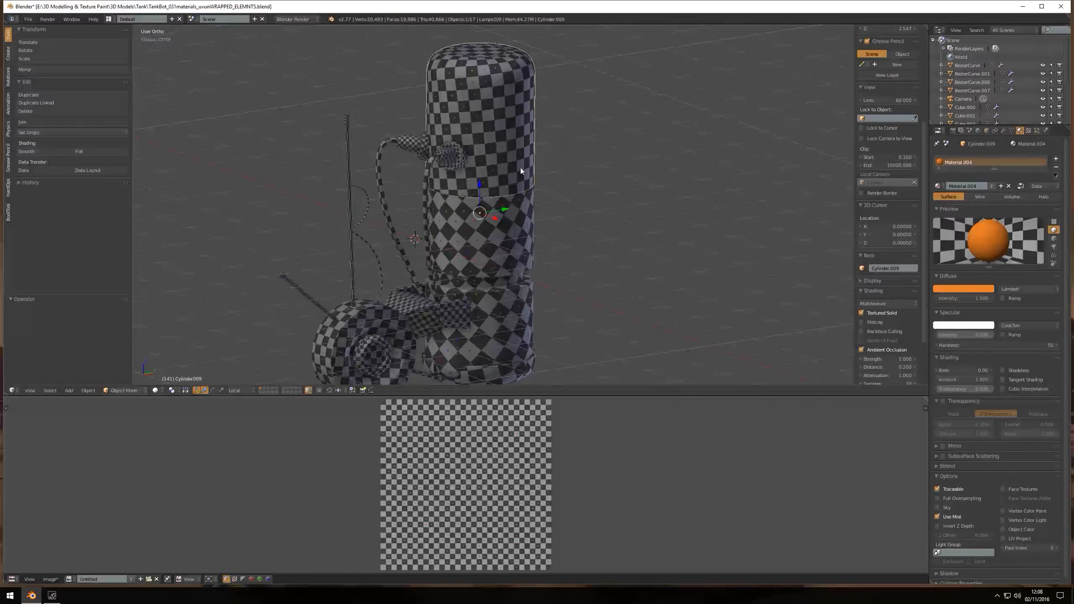
right_click(468, 158)
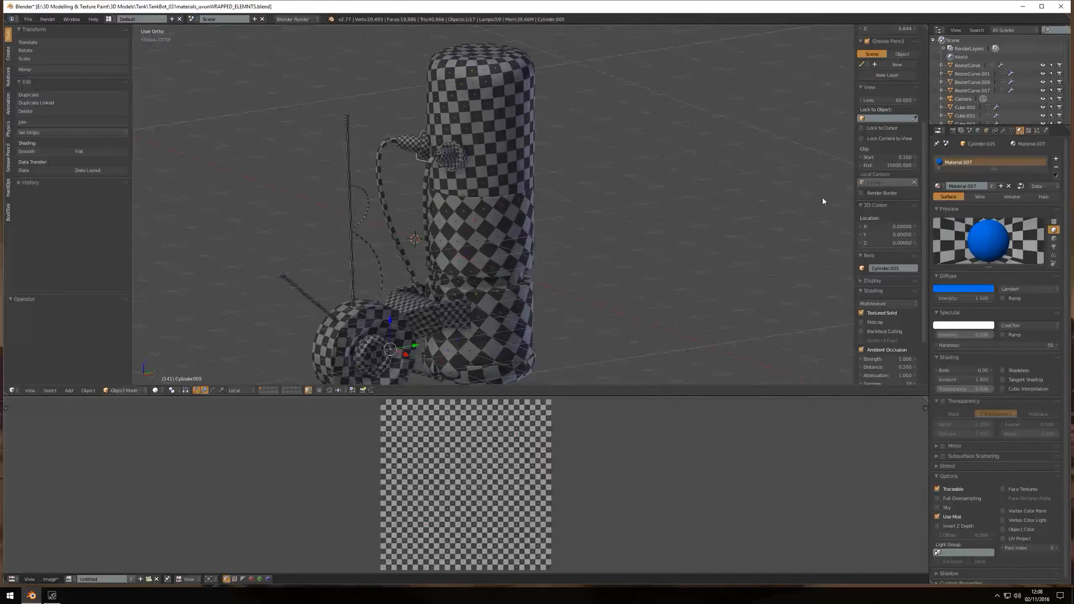
click(1004, 131)
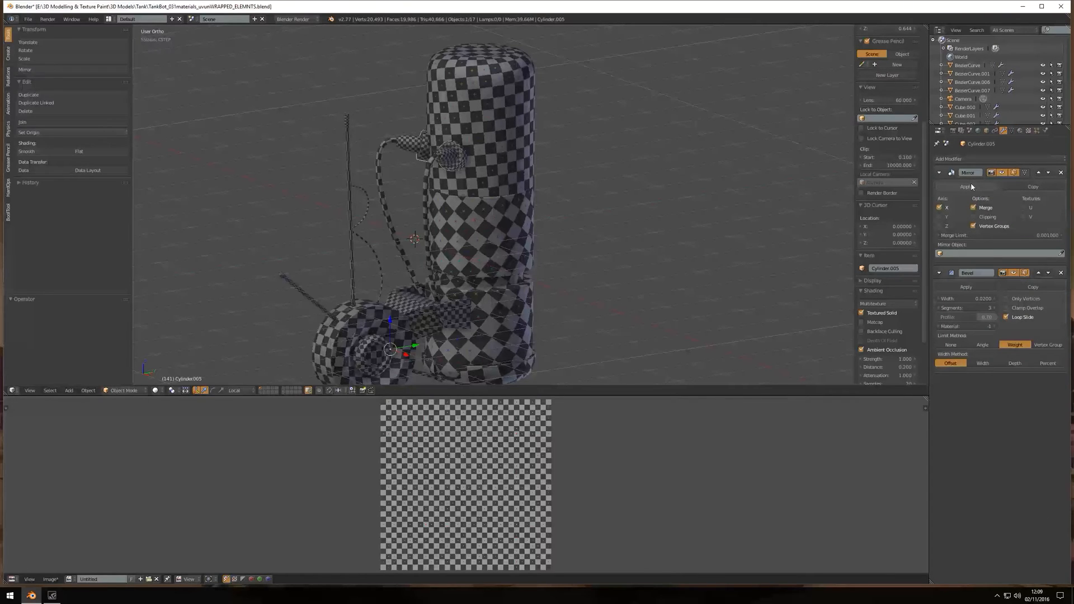
click(971, 186)
click(969, 187)
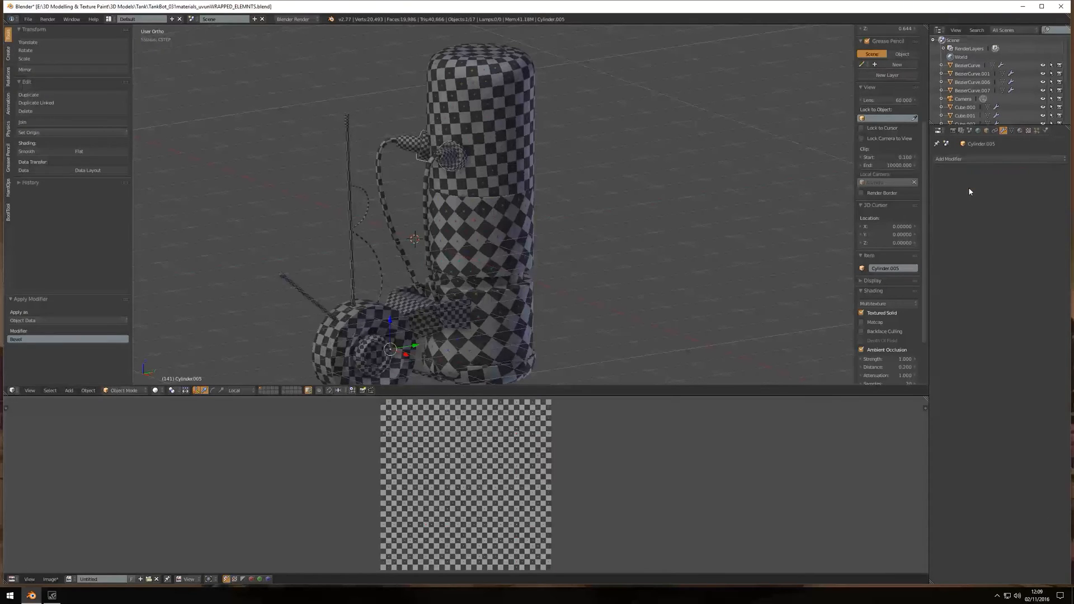
Step: Apply the Mirror and Bevel modifiers of the bracket between wheels and tank, and the Bevel modifier of the wheel hub
right_click(460, 306)
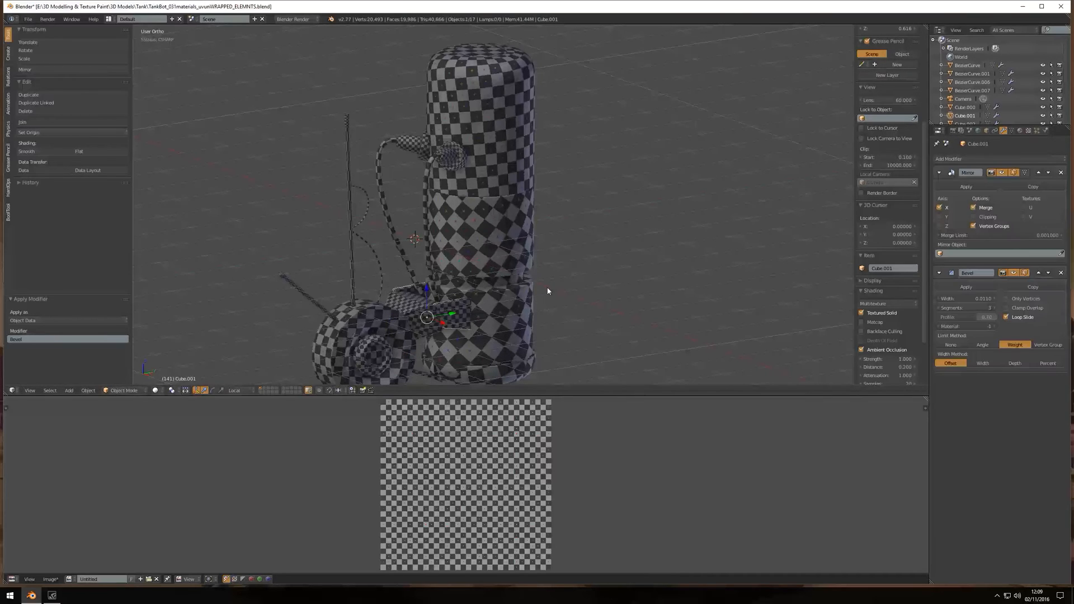
click(973, 186)
click(977, 188)
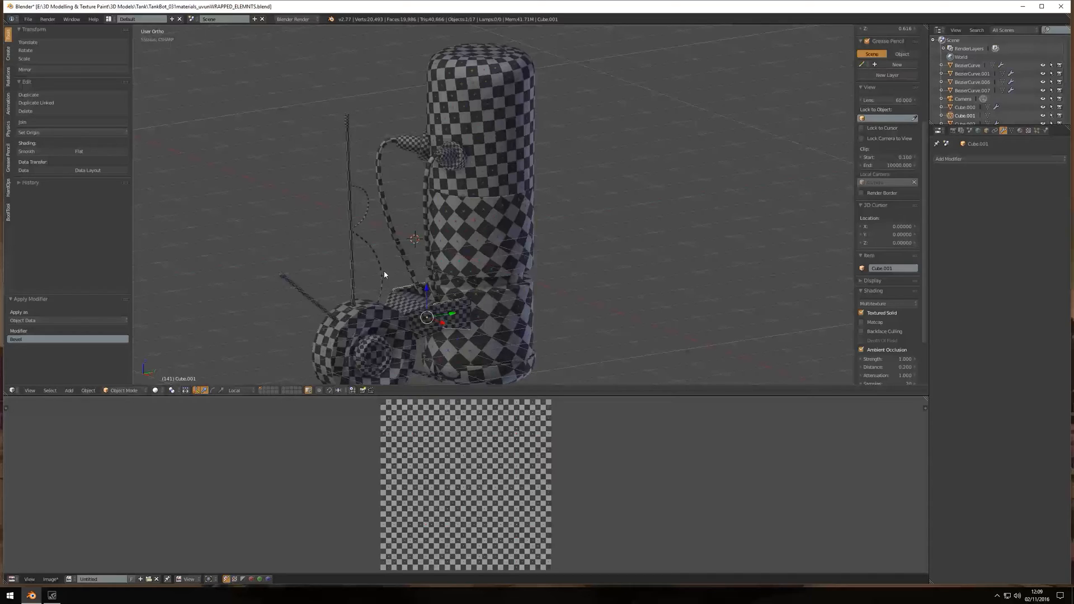
right_click(380, 340)
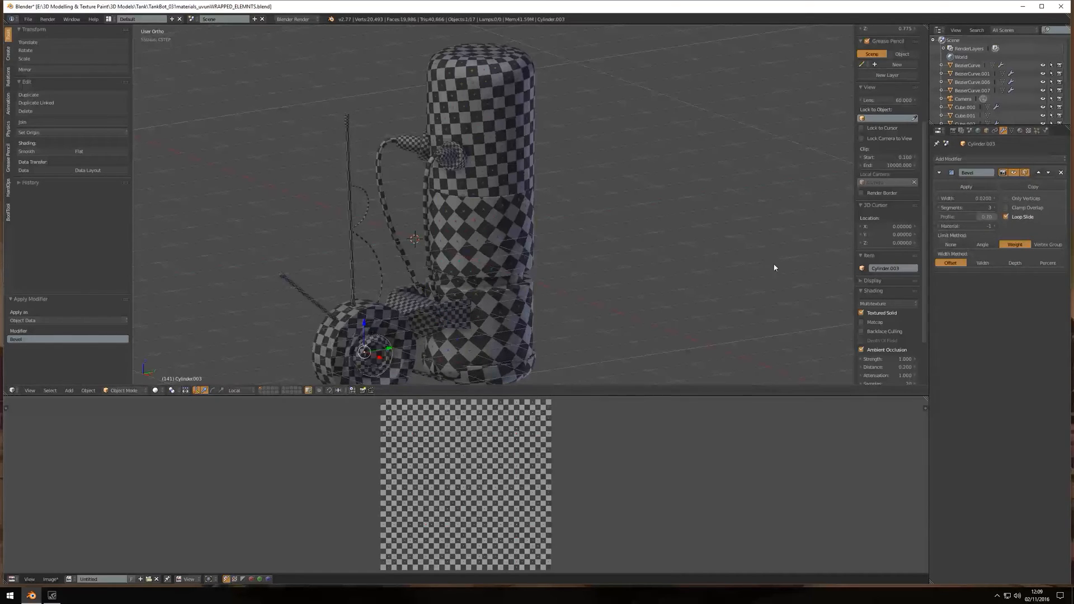
click(966, 188)
Step: Check the tyre, tank sections and hose for remaining modifiers, and apply the Mirror and Bevel modifiers of the upper hose connector
right_click(378, 321)
right_click(499, 363)
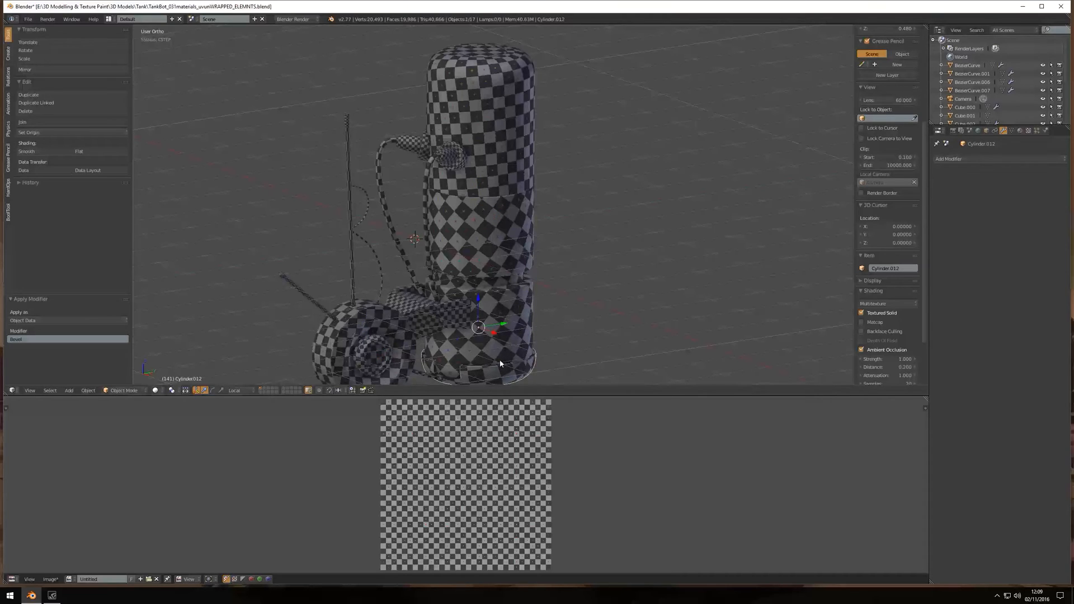
right_click(514, 262)
right_click(459, 158)
right_click(417, 142)
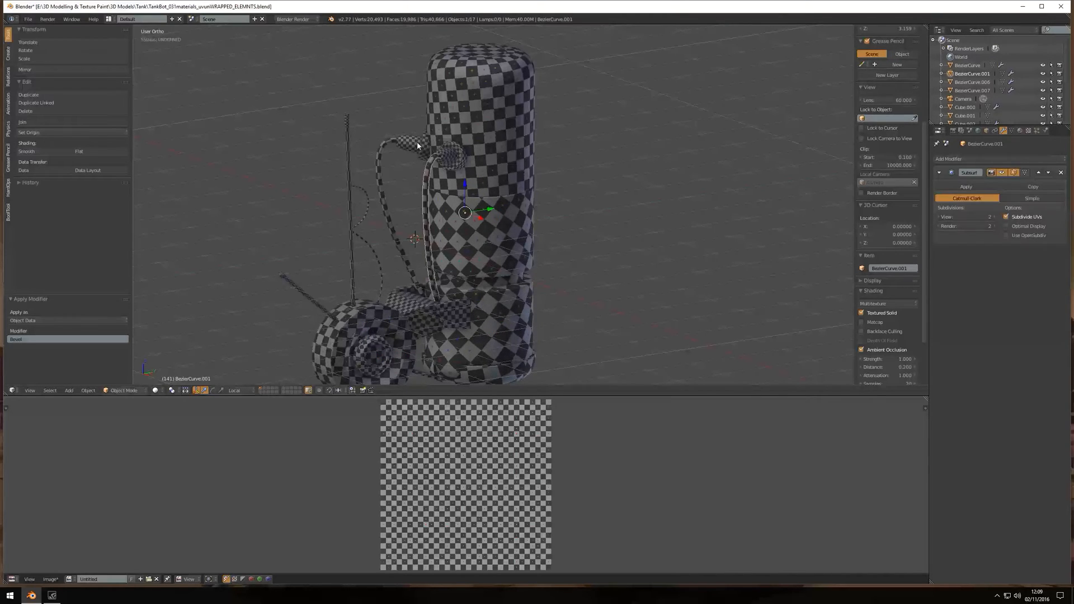
right_click(417, 142)
right_click(418, 143)
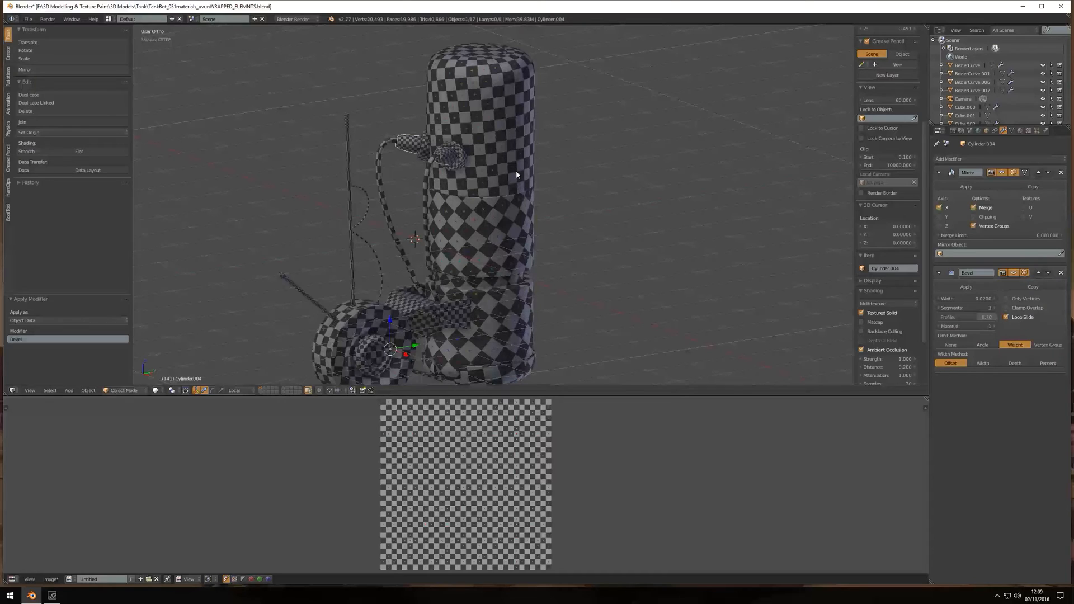
click(951, 187)
click(954, 188)
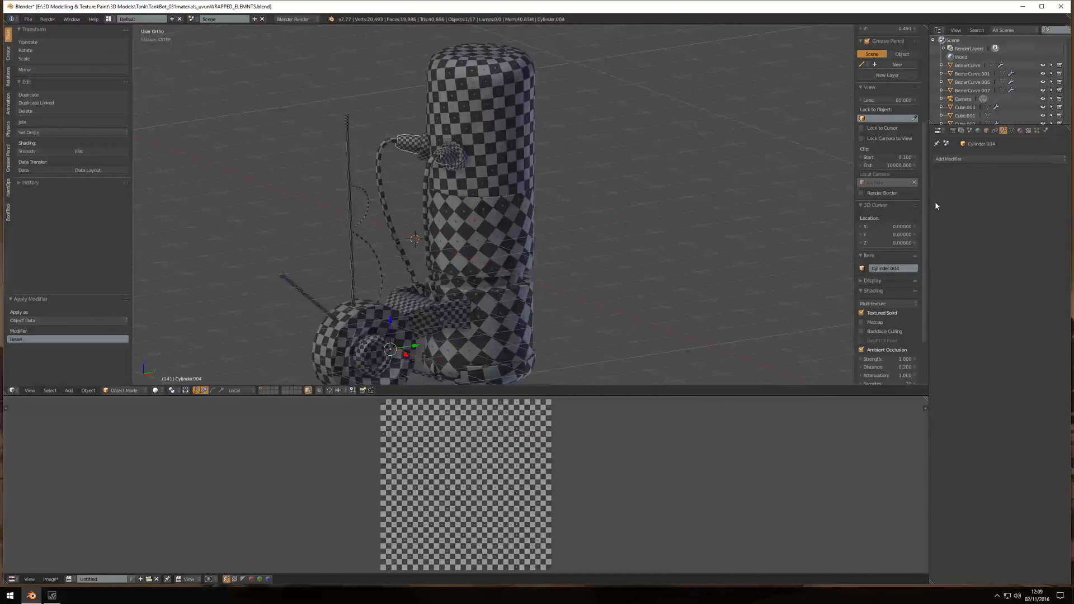
Step: Join all tank parts except the camera into the tall upright pole object and compare its material colours with the checker texture
right_click(346, 147)
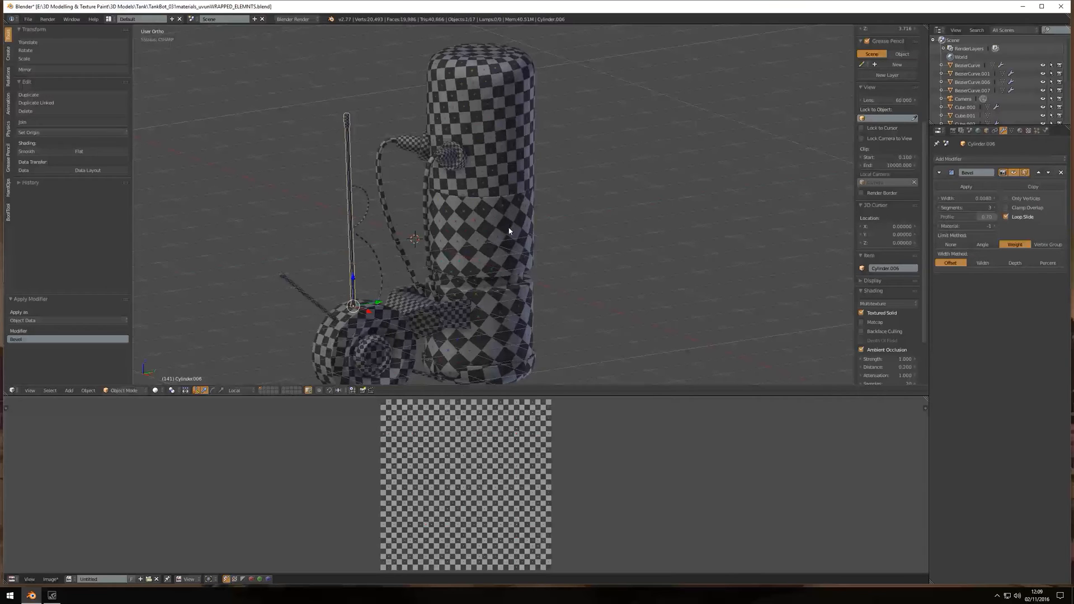
key(Tab)
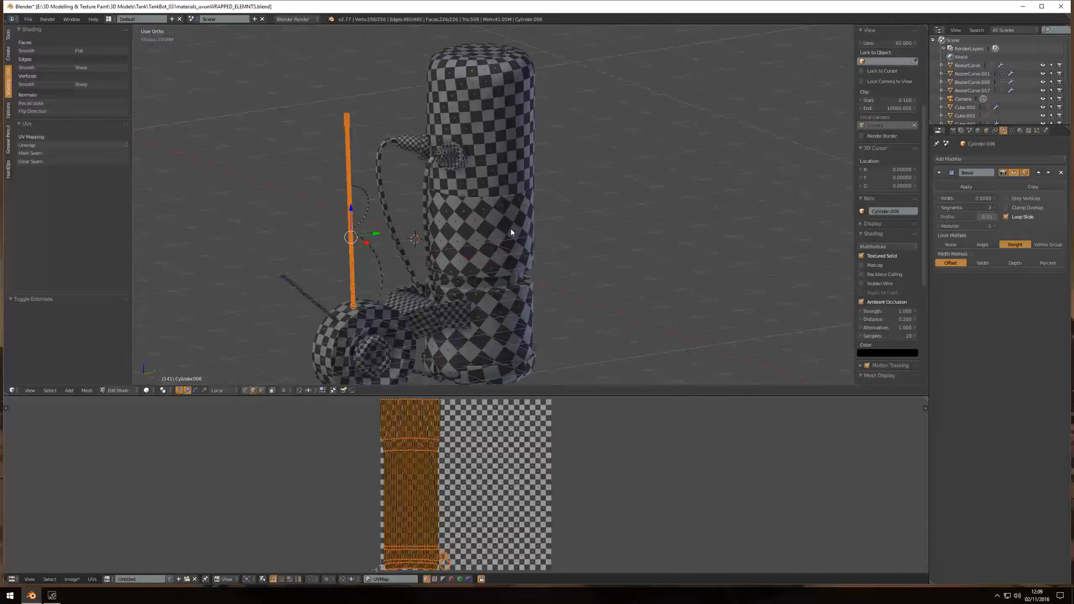
key(Tab)
key(a)
scroll(527, 230, down, 5)
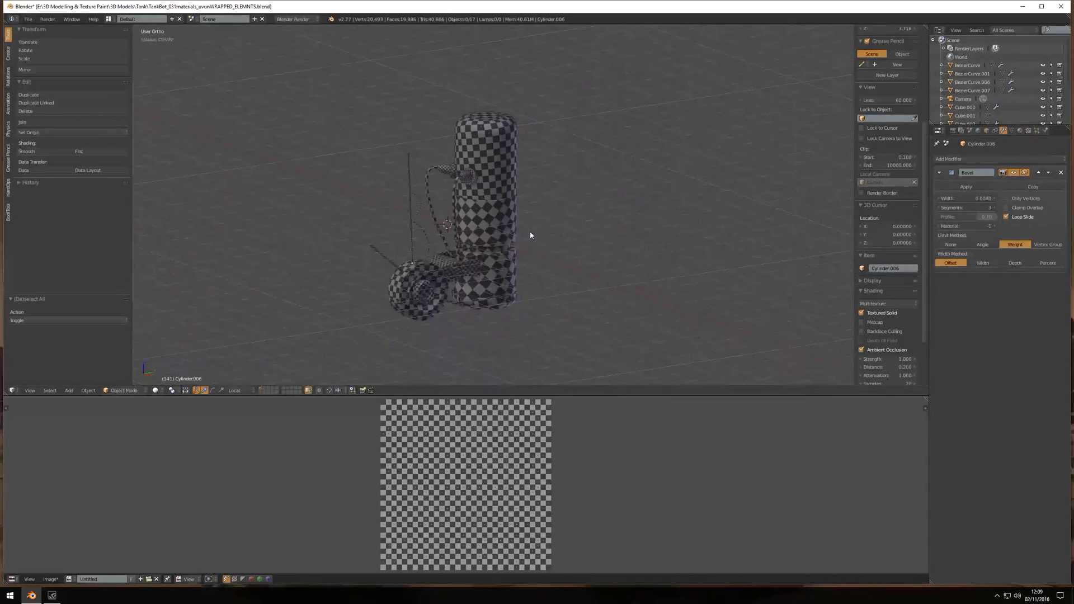
key(b)
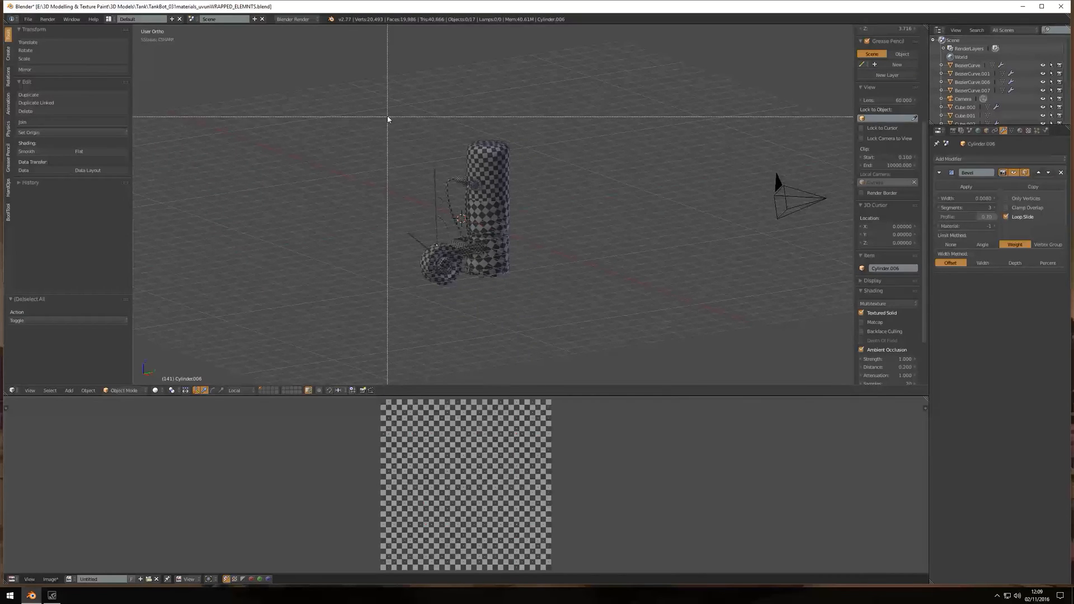
drag(382, 109, 567, 308)
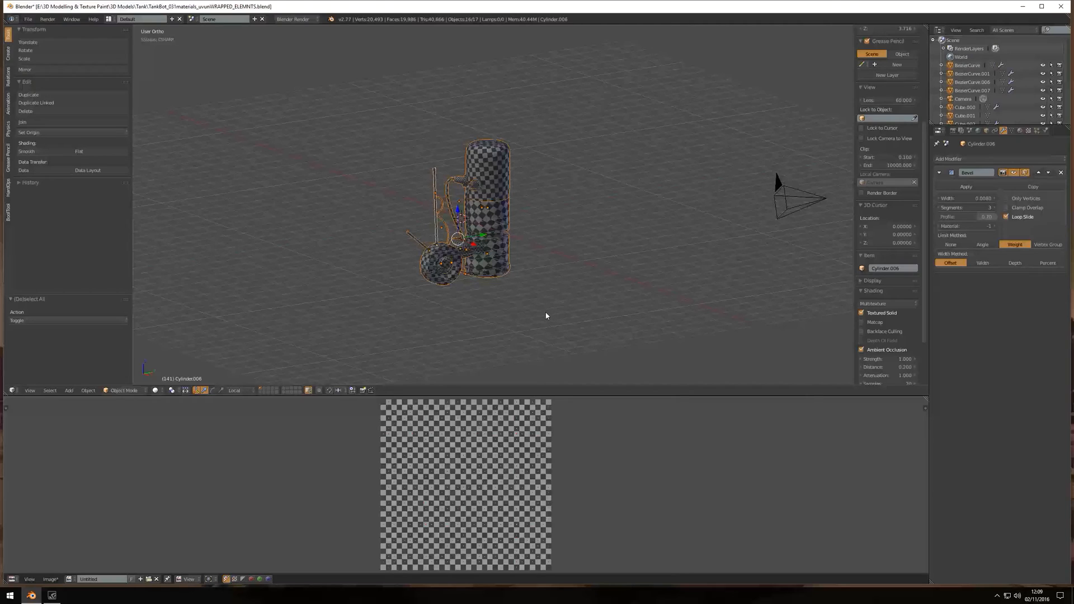
key(ctrl+j)
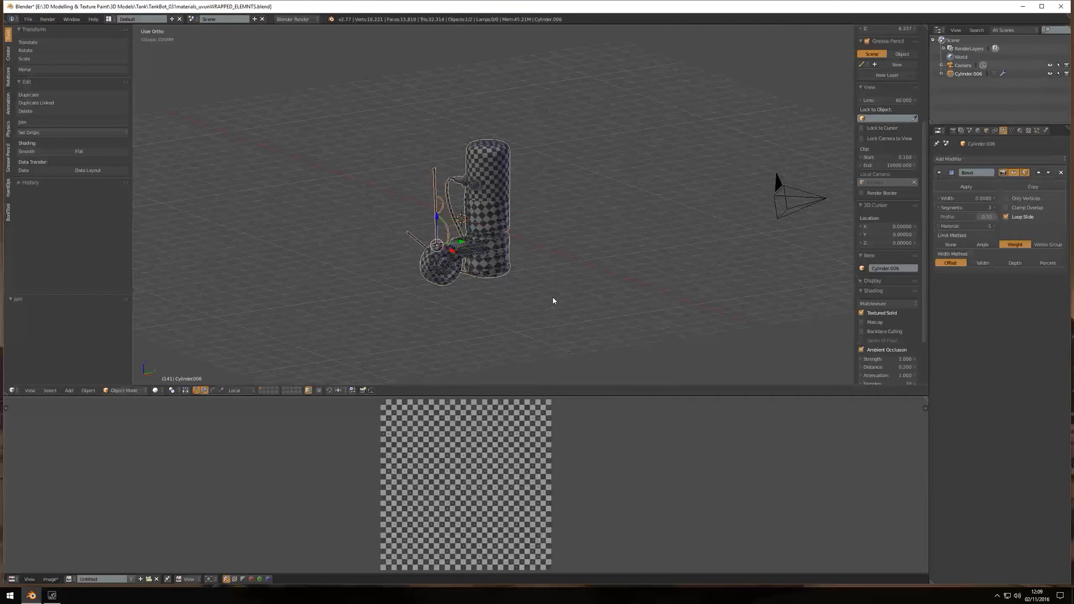
click(862, 313)
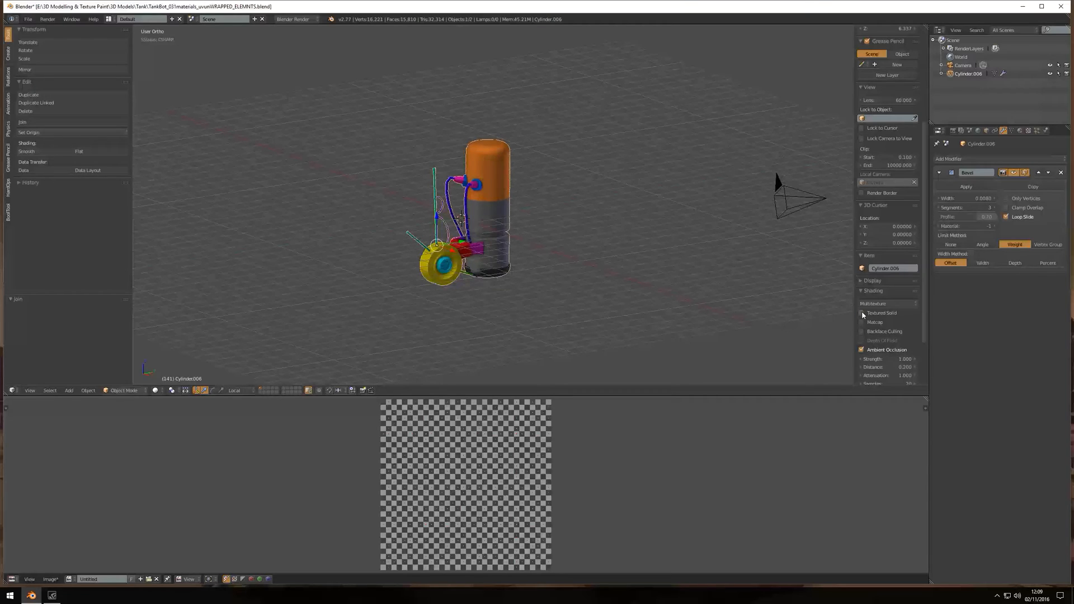
click(862, 314)
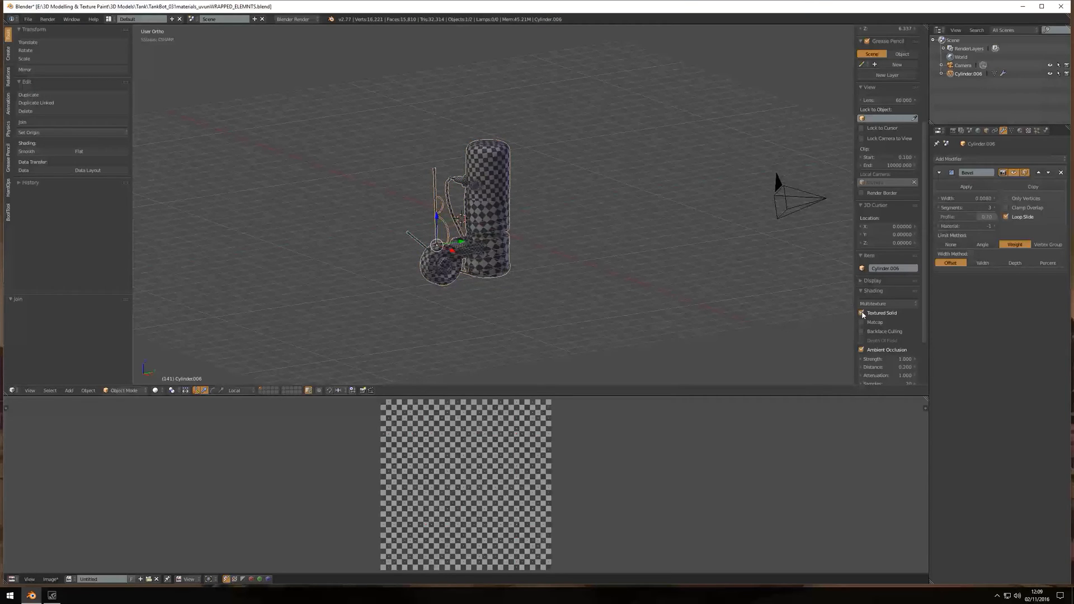
Step: Select the entire joined mesh in edit mode and unwrap it with the standard Unwrap method
key(Tab)
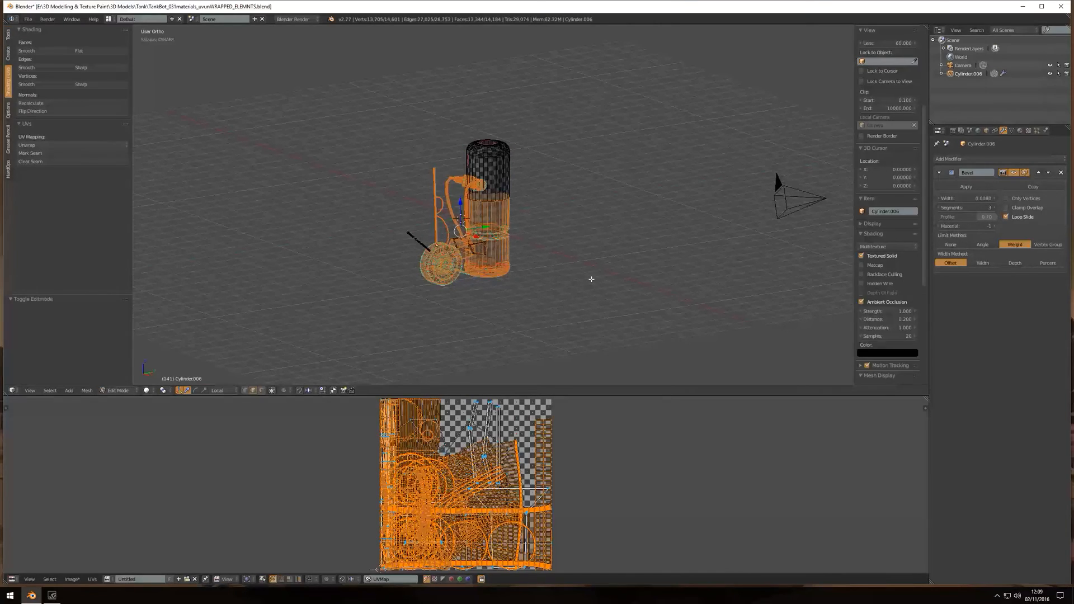
key(a)
key(a)
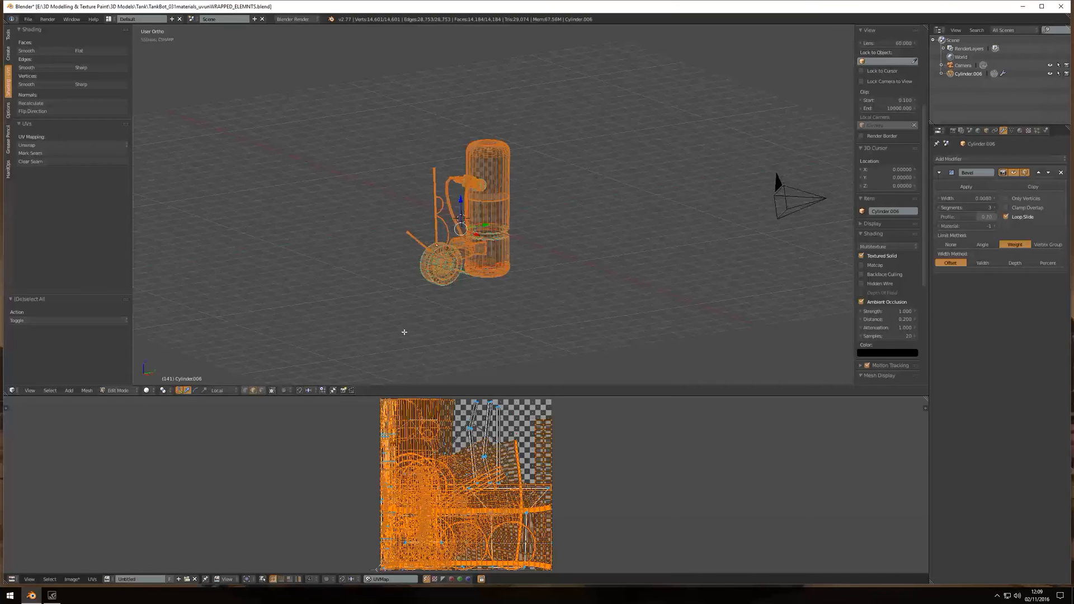
key(u)
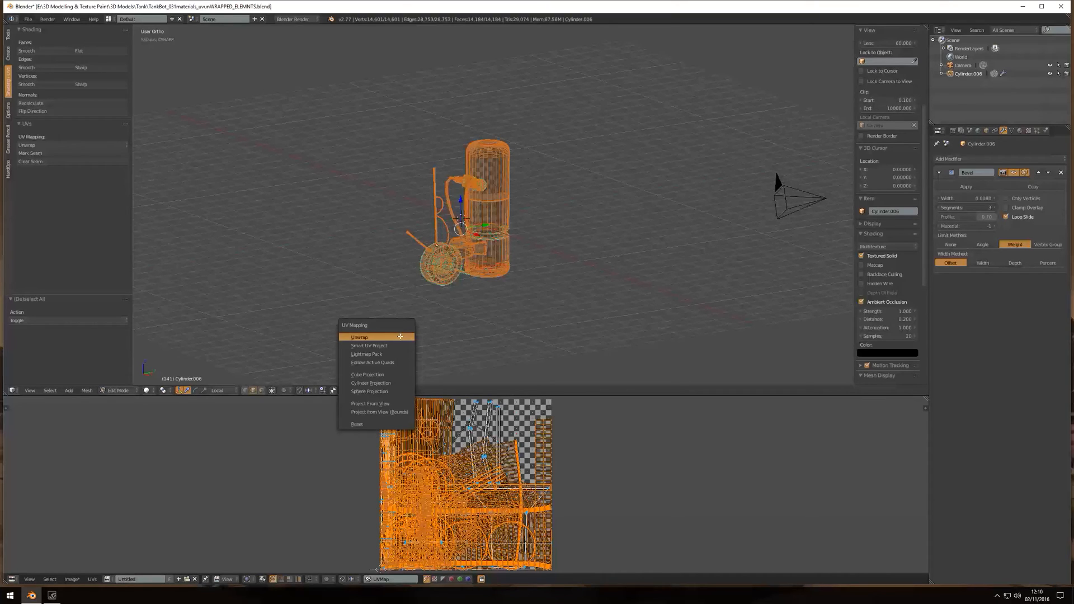
click(401, 337)
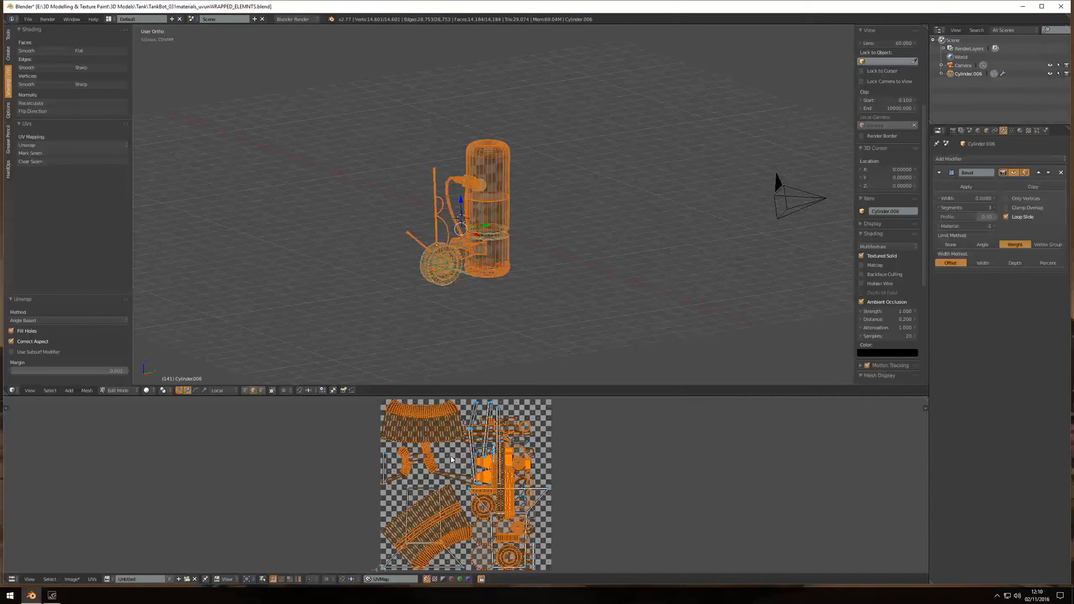
Step: Select all UV islands of the newly unwrapped mesh and arrange them with Pack Islands
key(a)
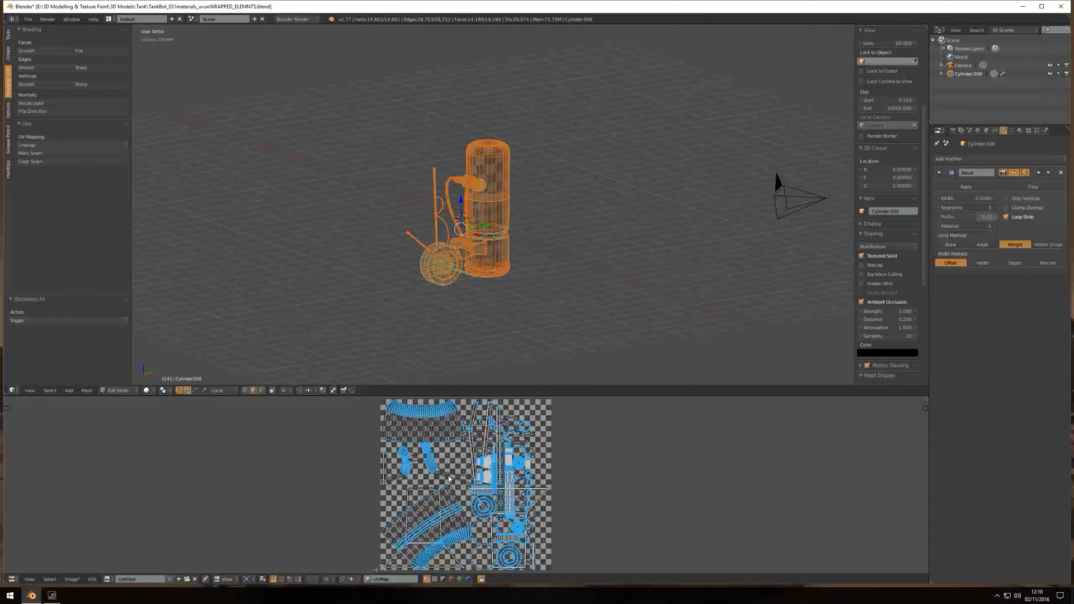
key(a)
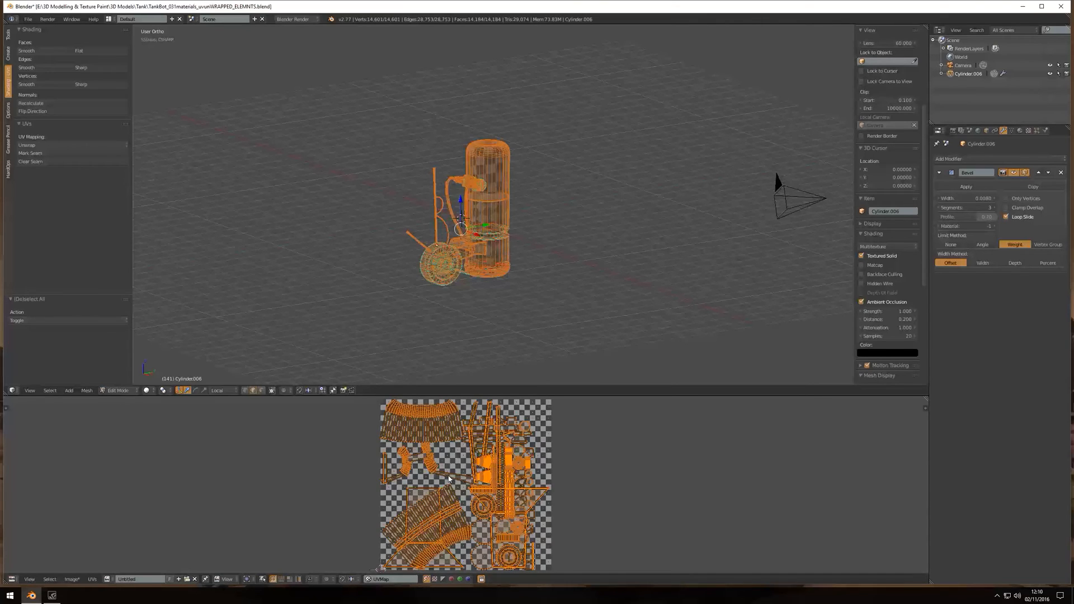
click(93, 581)
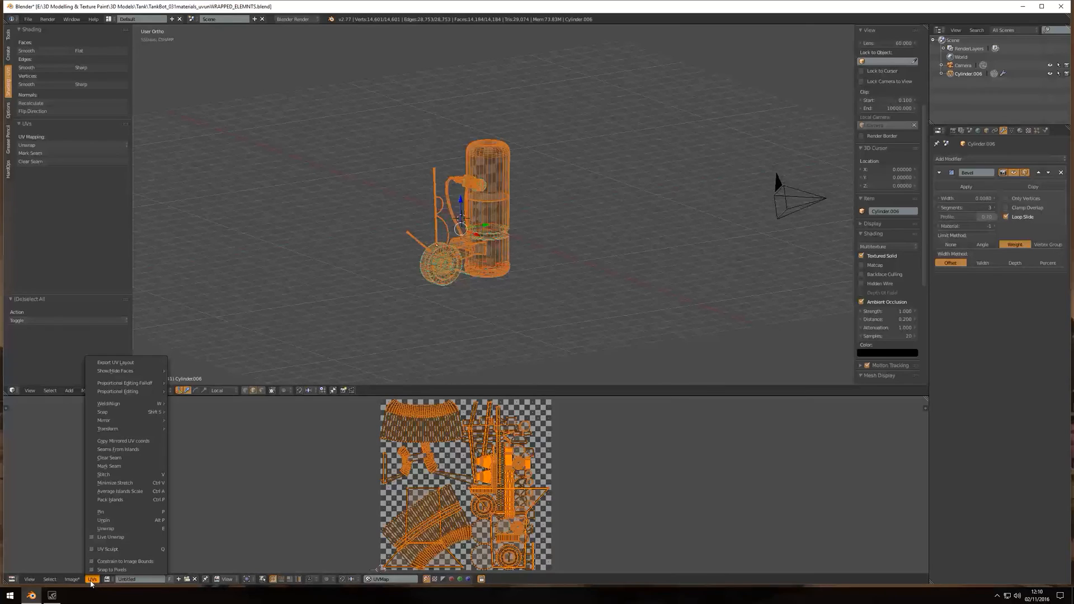
click(132, 503)
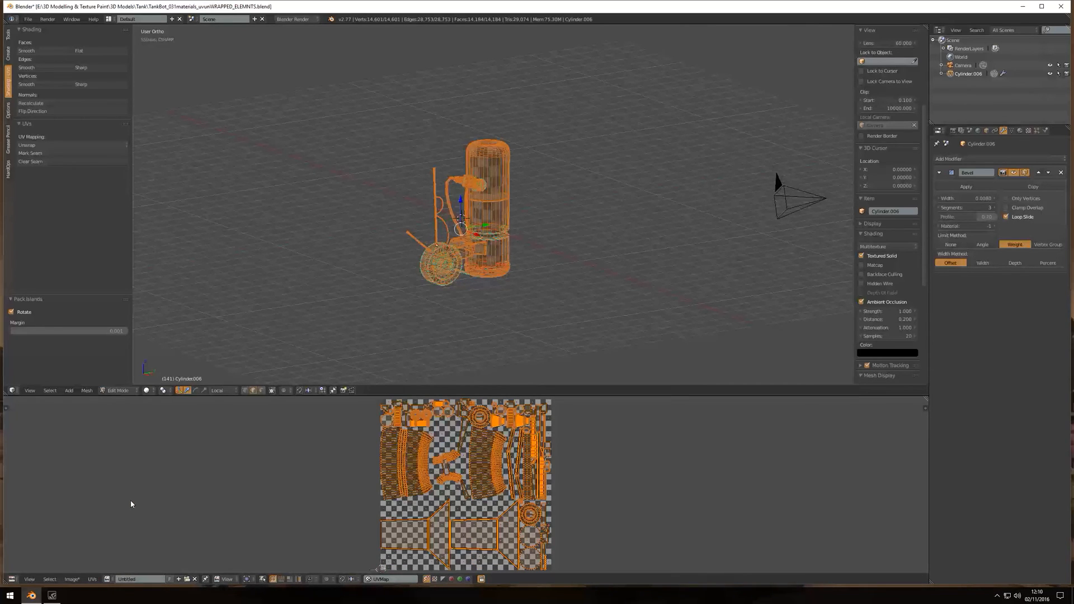
Step: Average the scale of all selected UV islands and pack them again into the UV space
click(92, 580)
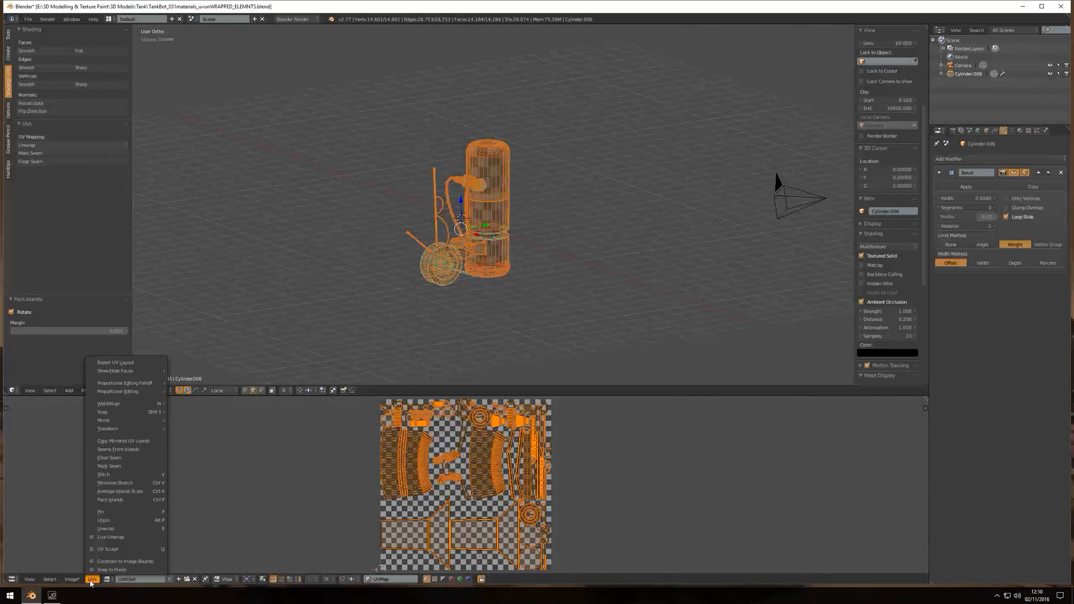
click(120, 491)
click(97, 580)
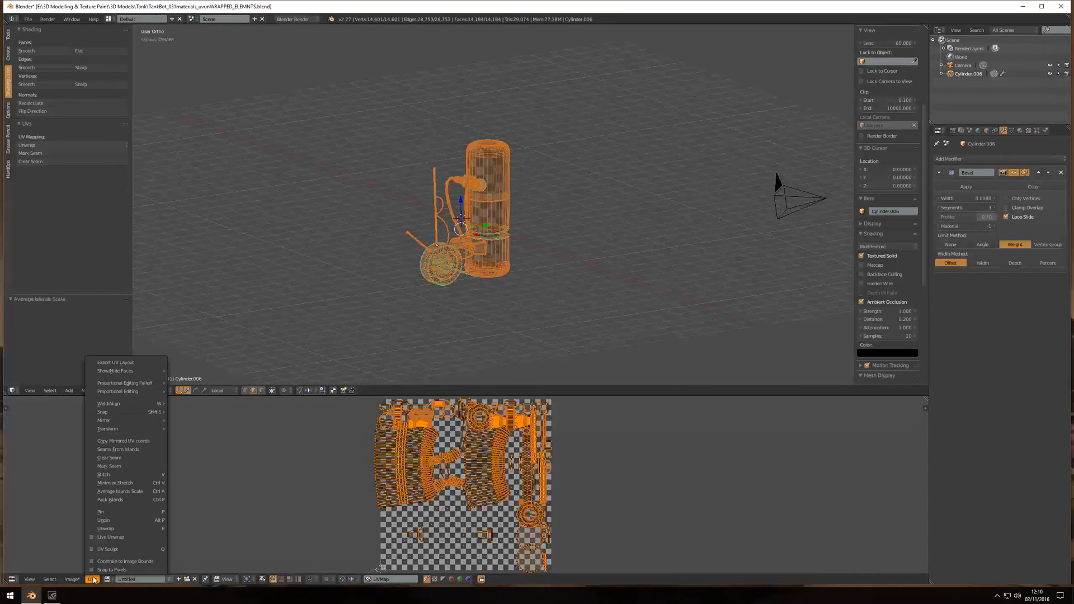
click(138, 500)
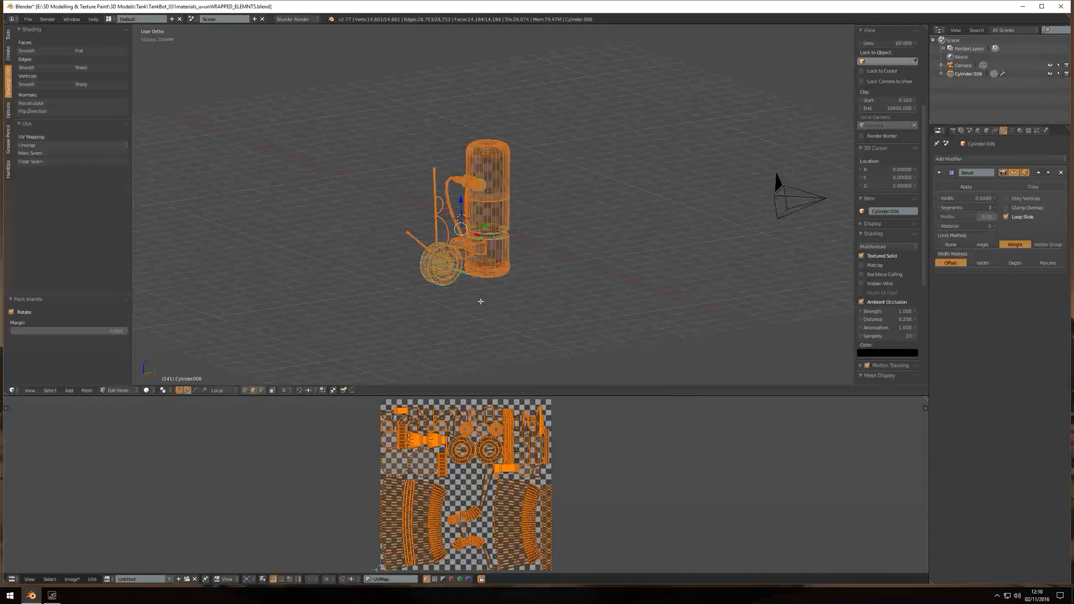
Step: Examine the checker pattern on the tank, wheel and hose in object mode and compare it with the packed UV layout
key(Tab)
scroll(510, 281, down, 3)
scroll(507, 285, up, 5)
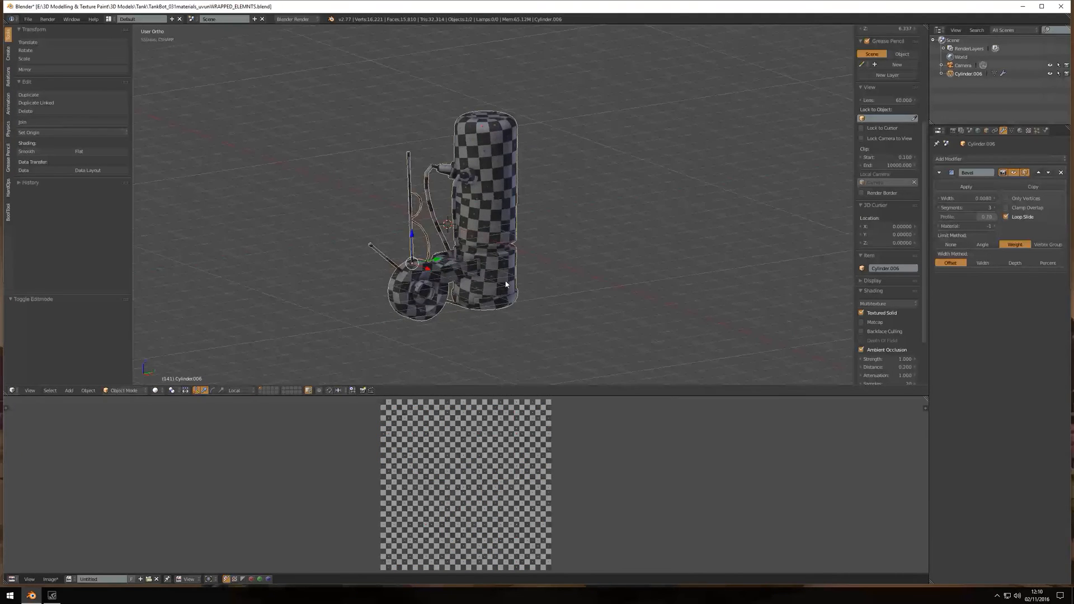
middle_drag(504, 283, 499, 270)
scroll(499, 270, up, 3)
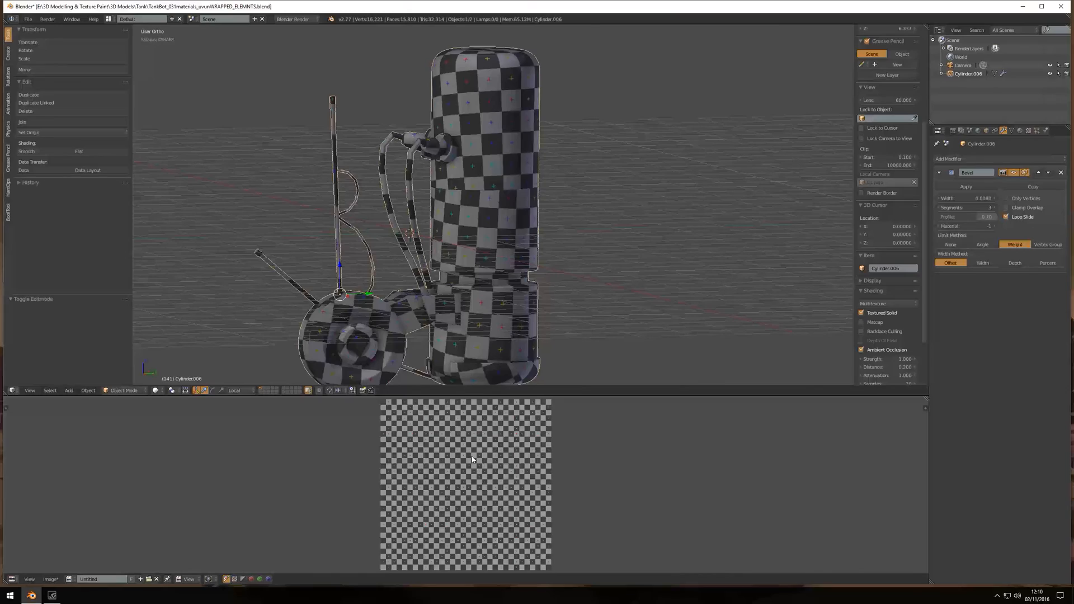
key(Tab)
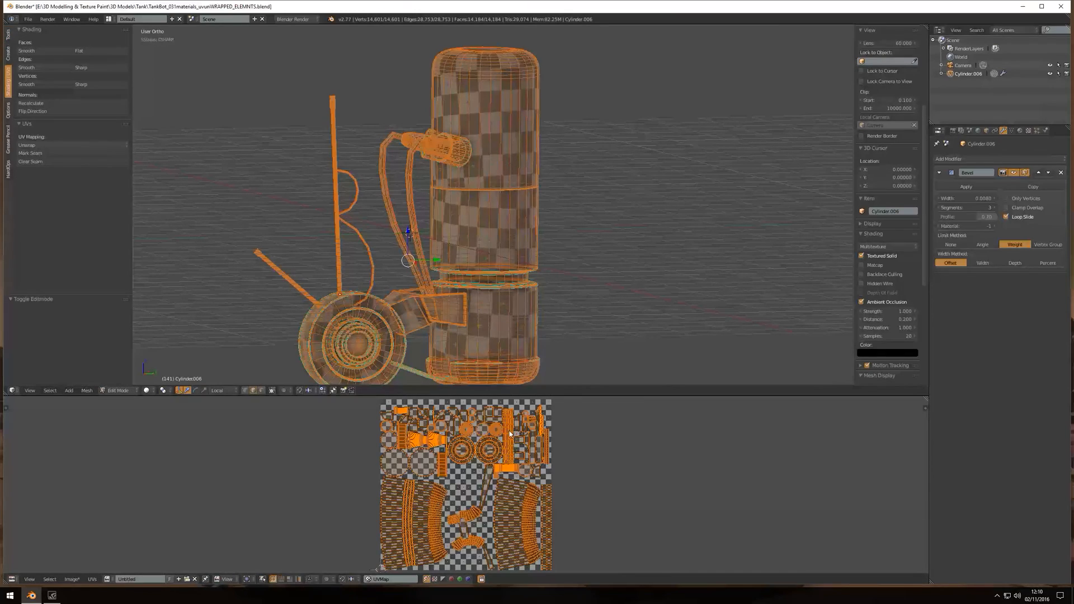
key(Tab)
Step: Apply the rotation and scale of the joined tank object
middle_drag(477, 261, 523, 236)
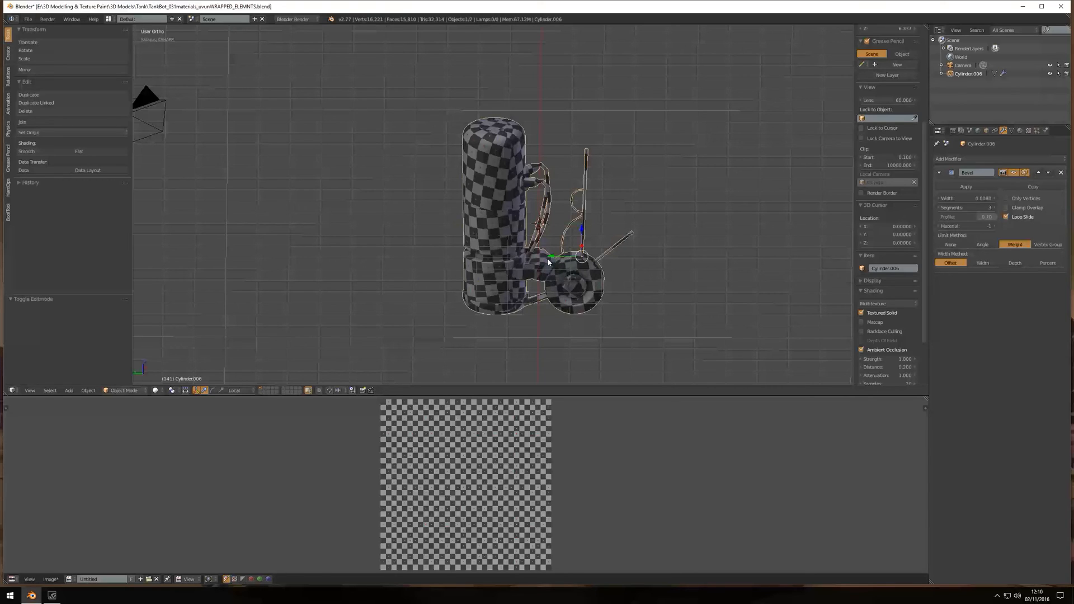
key(ctrl+a)
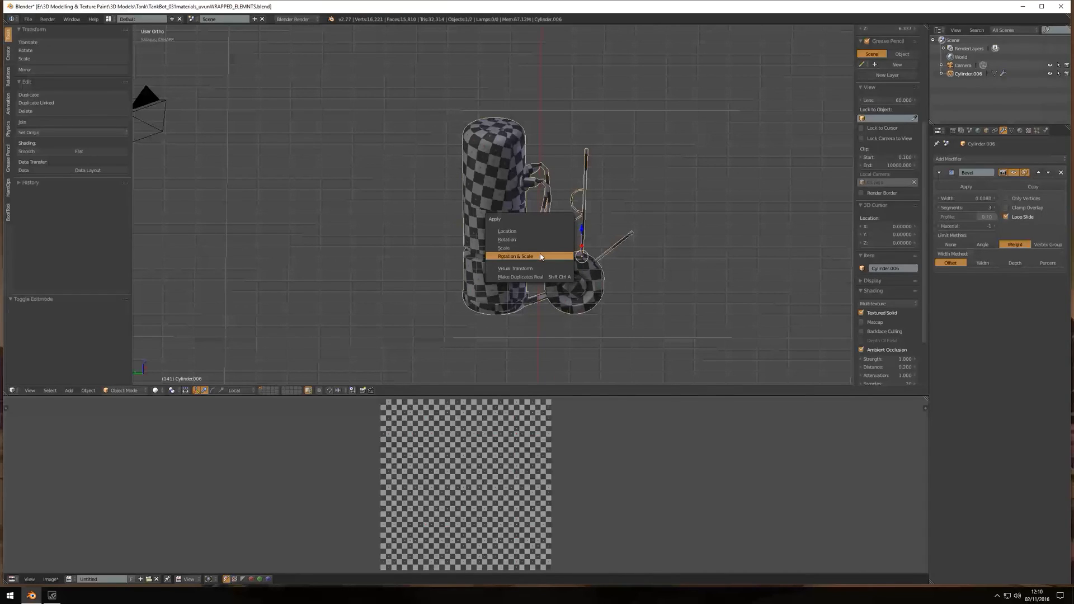
click(541, 256)
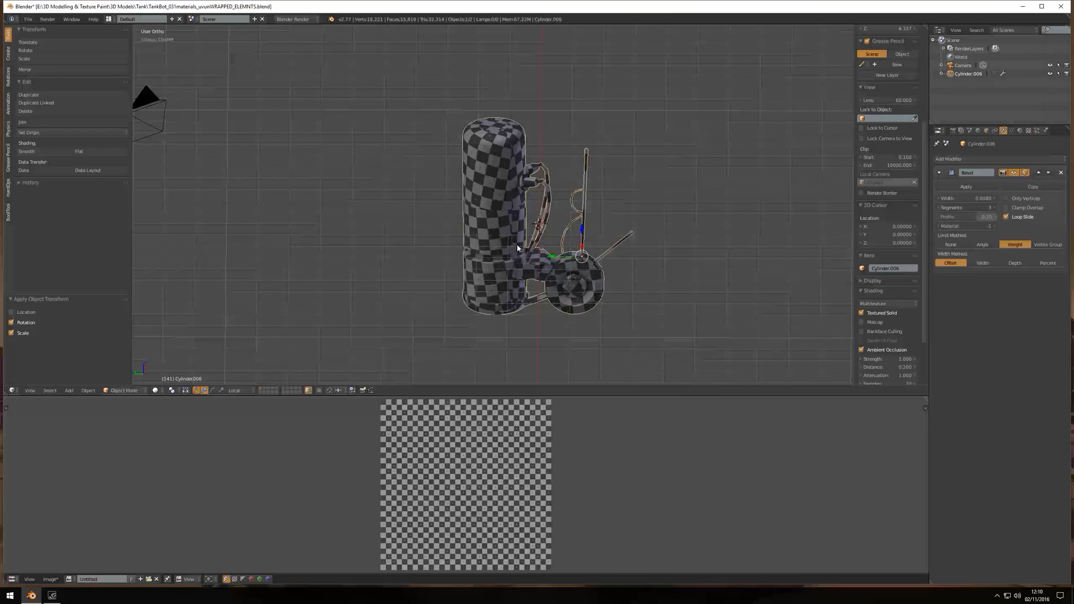
Step: Reselect the whole joined mesh in edit mode and unwrap it again with the standard Unwrap method
key(Tab)
key(a)
key(a)
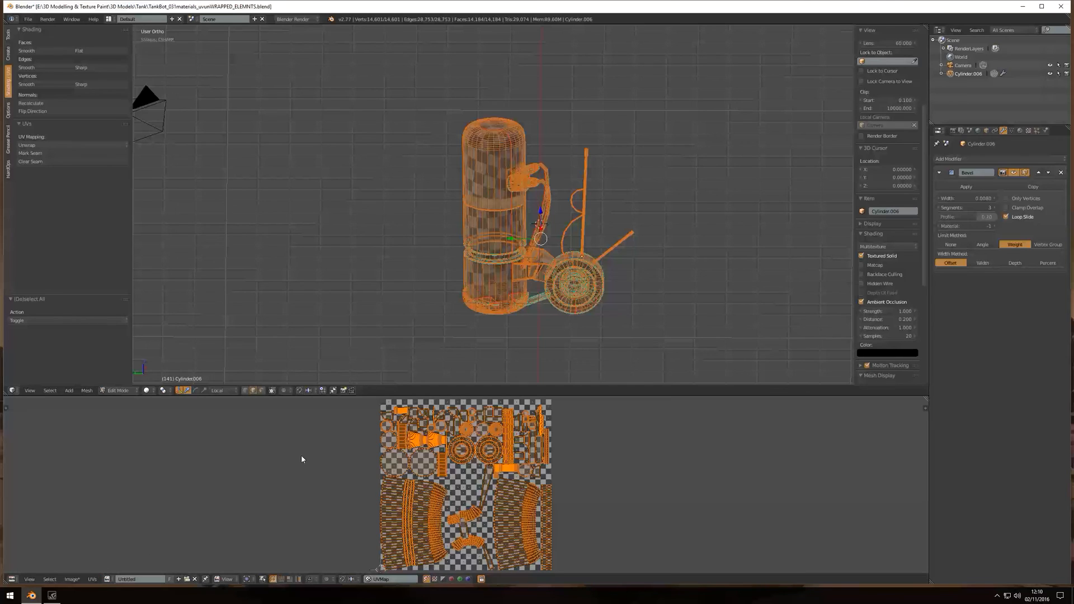
key(u)
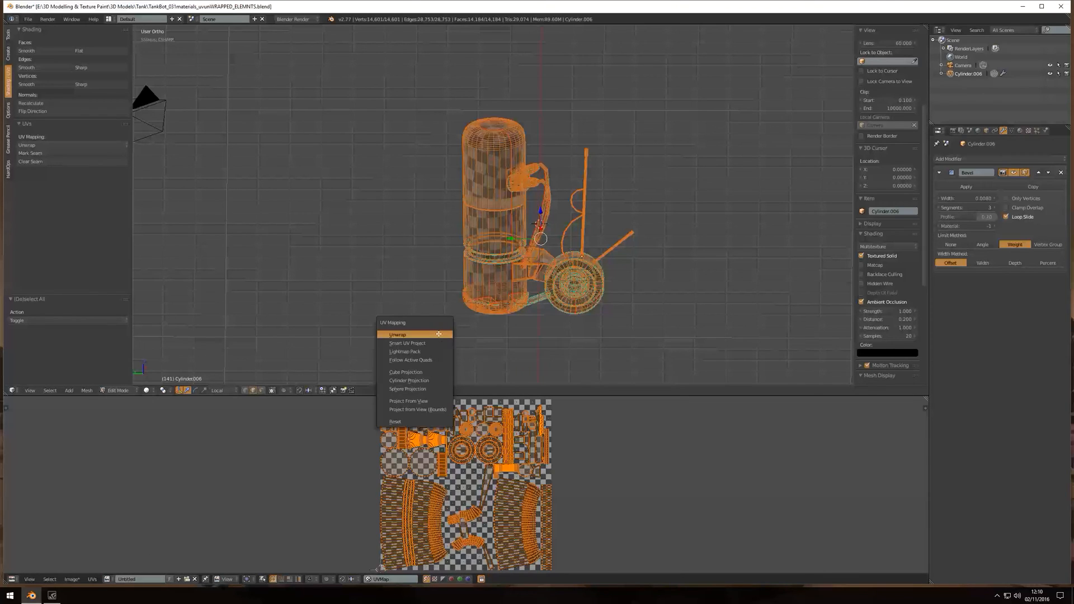
click(439, 334)
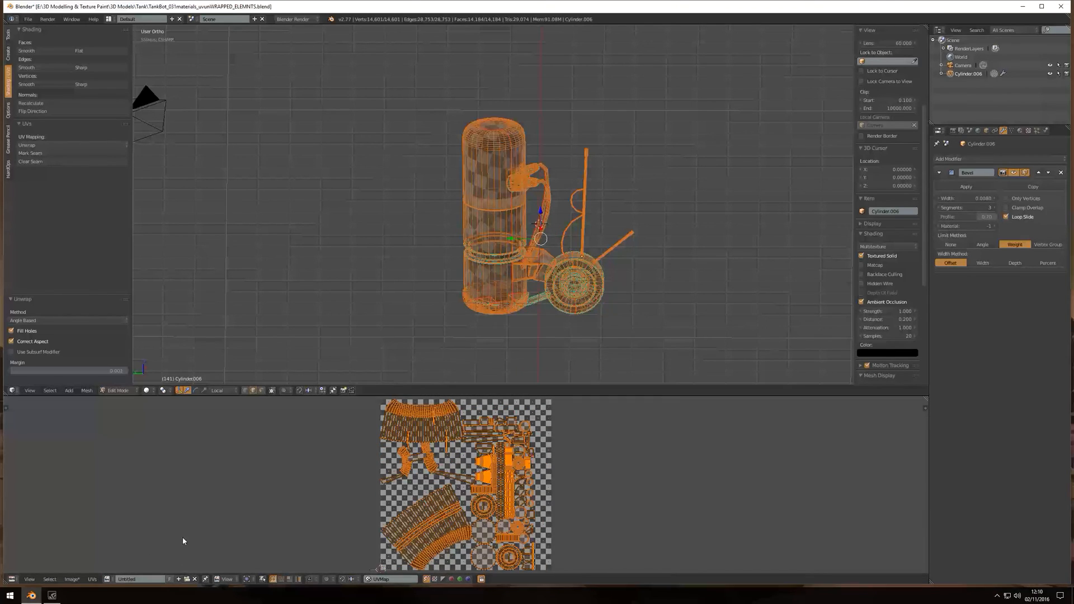
Step: Average the island scale of the new unwrap and arrange the islands with Pack Islands
click(91, 581)
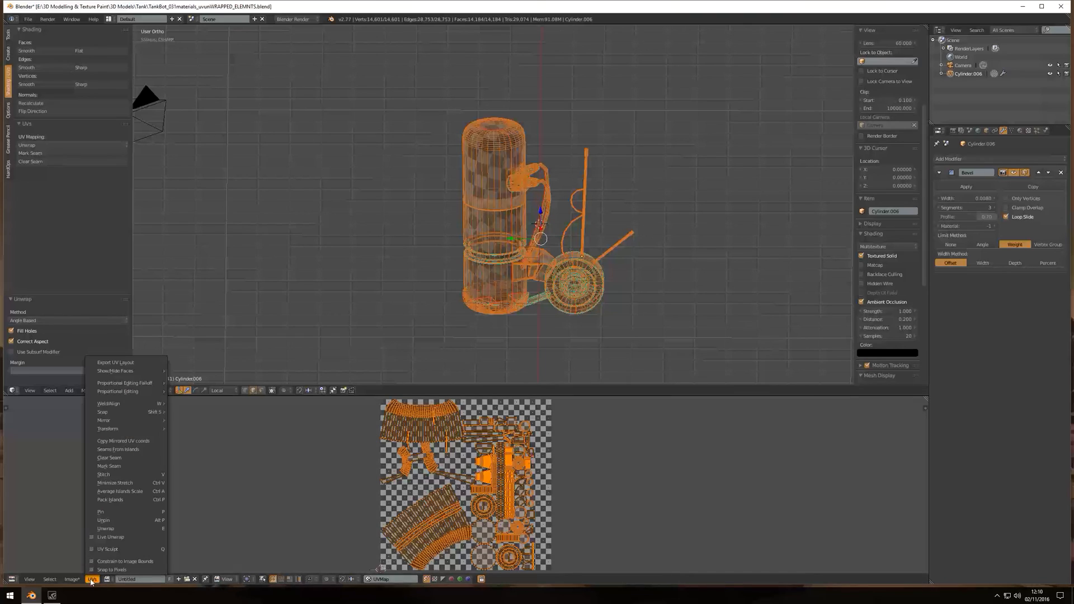
click(137, 491)
click(92, 580)
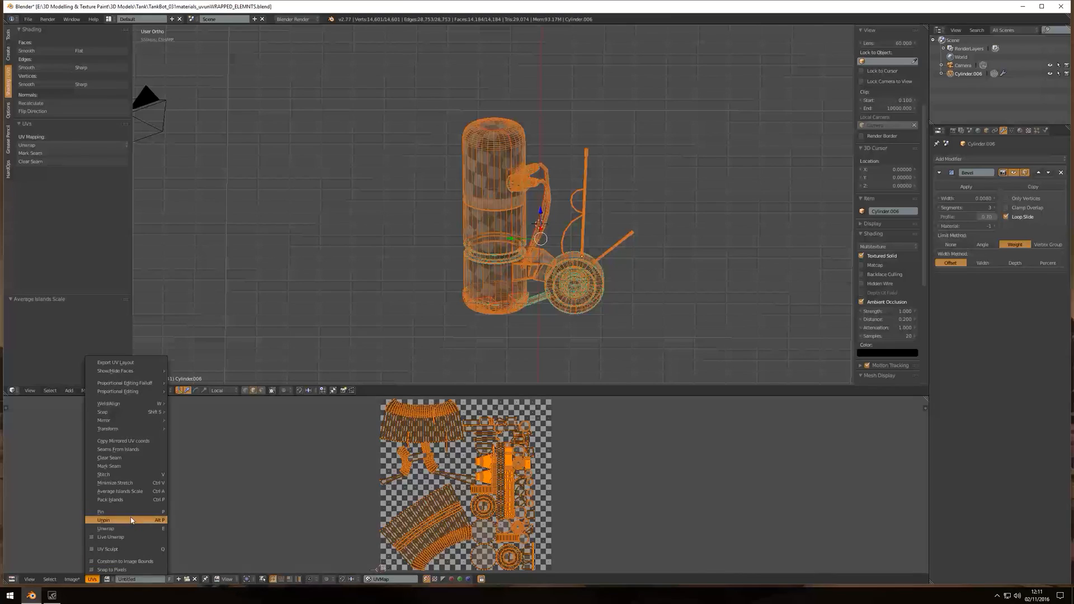
click(135, 501)
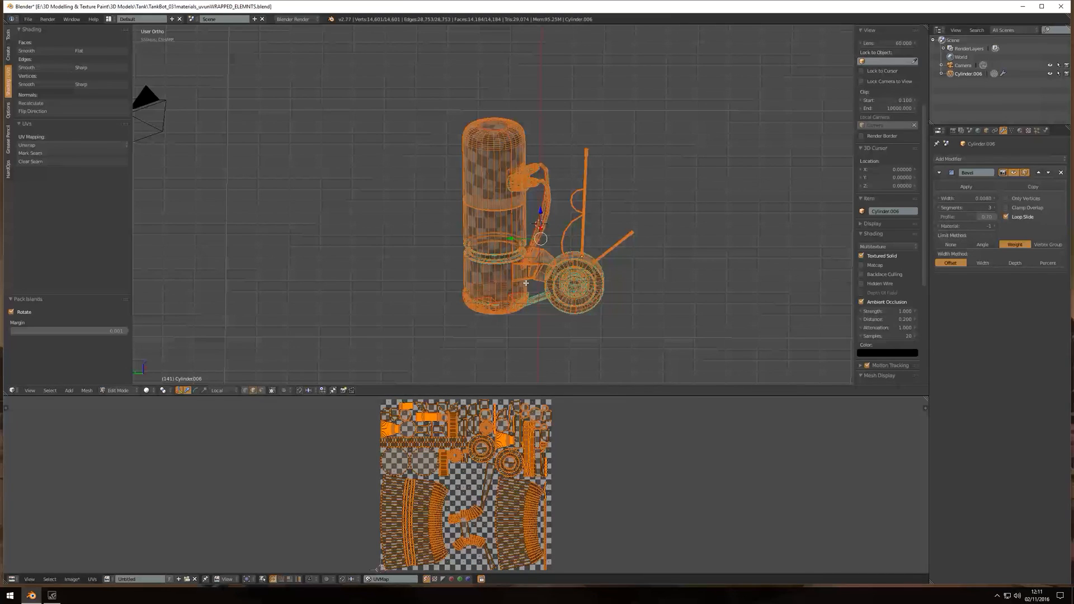
Step: Inspect the checker squares on the tank, wheel and hoses in object mode for even size from several angles
key(Tab)
middle_drag(526, 283, 416, 226)
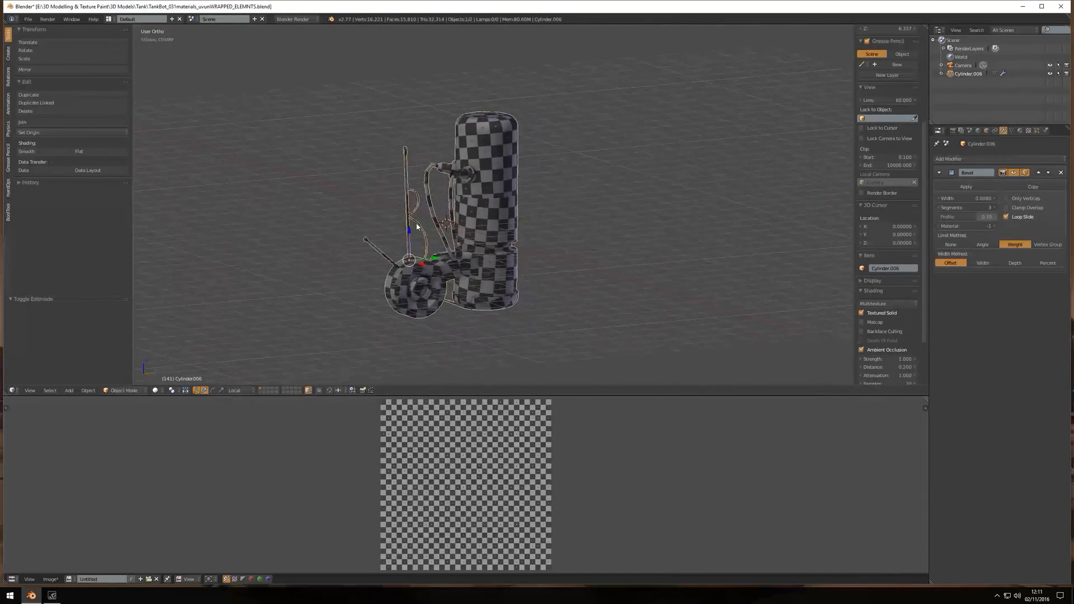
scroll(416, 226, down, 3)
scroll(442, 235, up, 6)
scroll(453, 242, down, 2)
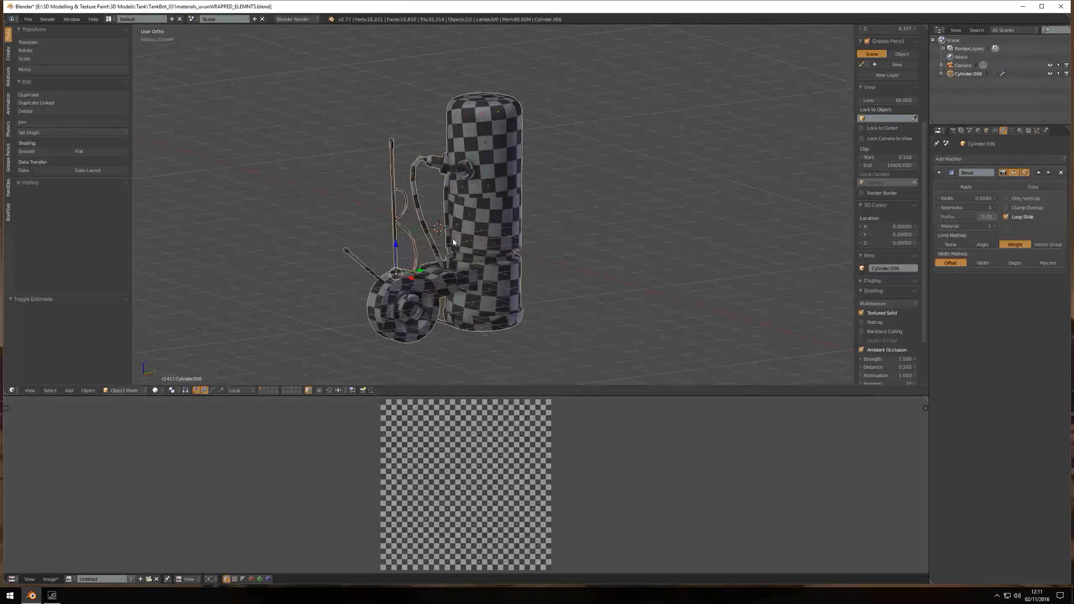
middle_drag(470, 260, 738, 237)
Step: Turn off Textured Solid shading and view the tank's material colours in object mode
key(Tab)
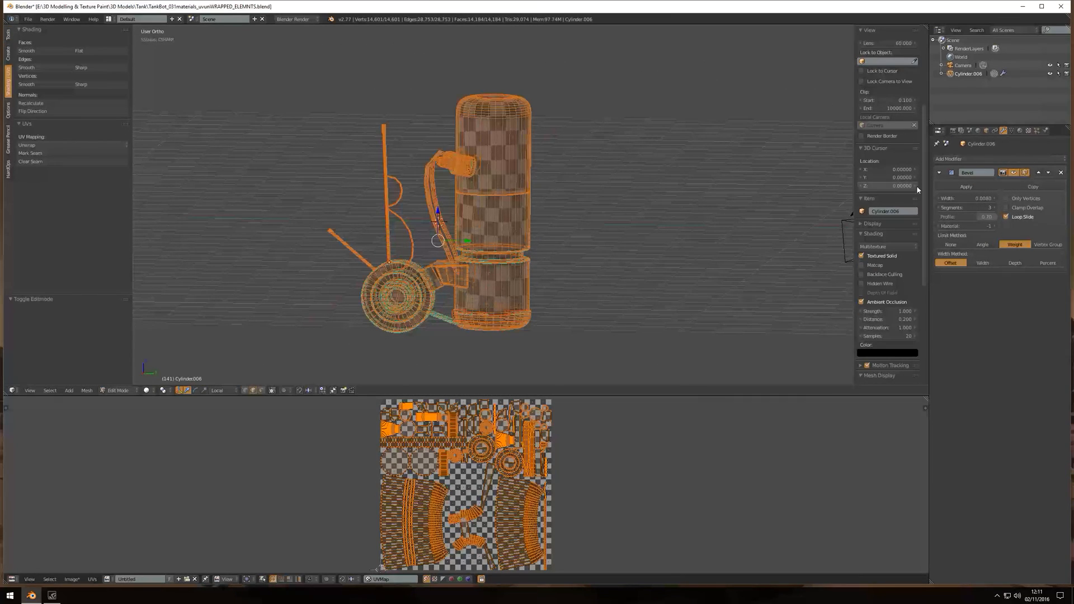
click(862, 256)
key(Tab)
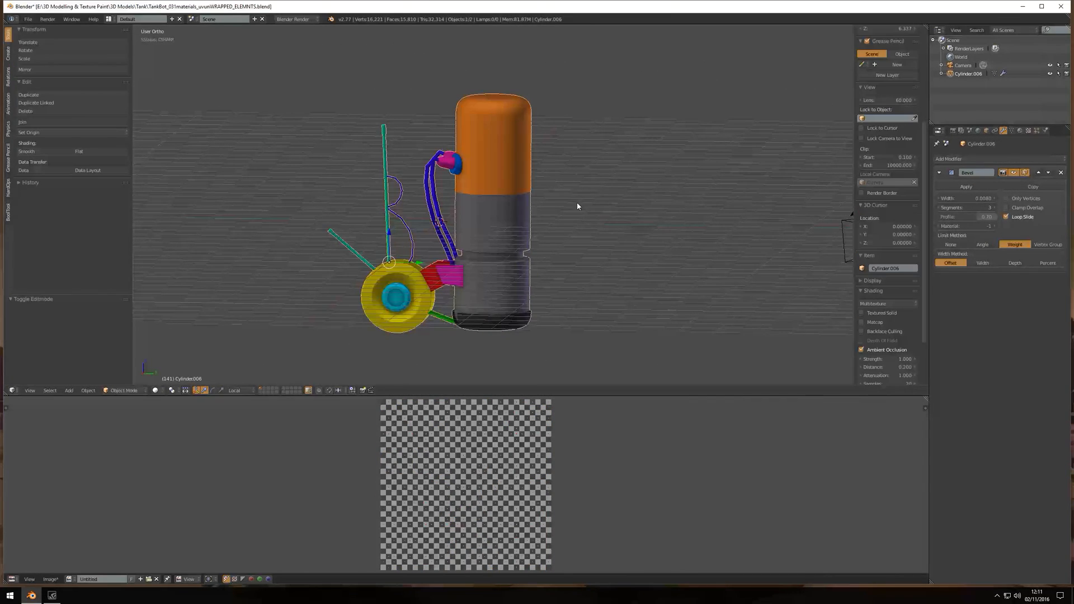
middle_drag(576, 202, 542, 212)
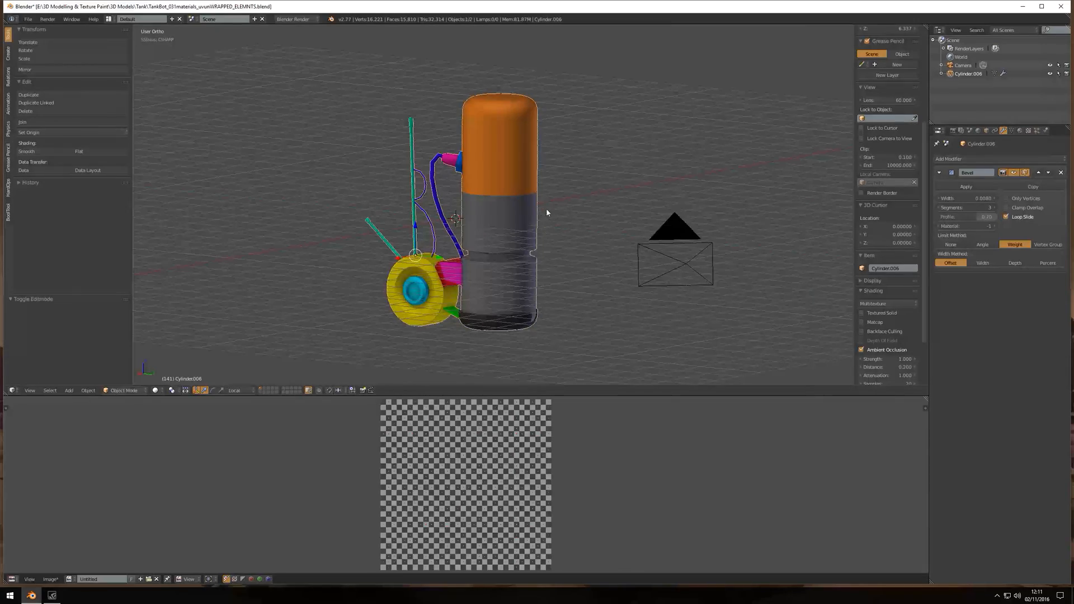